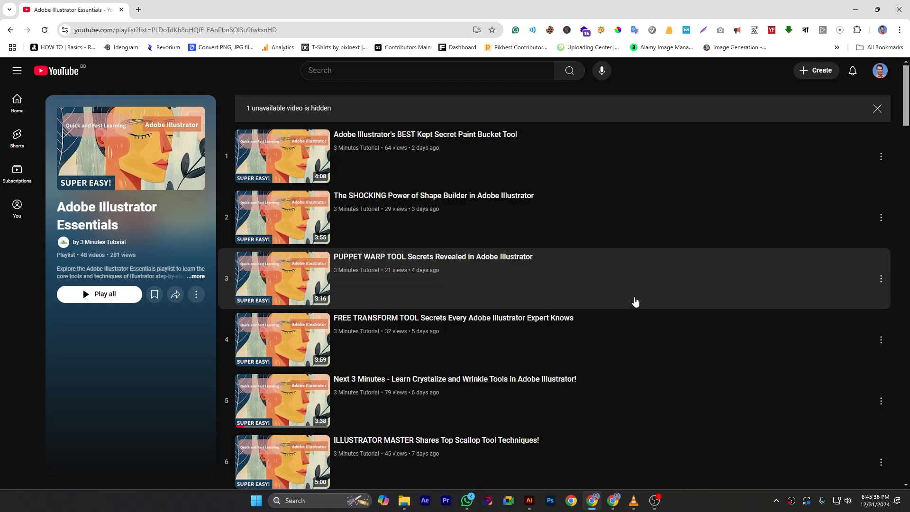
pyautogui.scroll(-14, 637, 306)
pyautogui.scroll(-12, 638, 303)
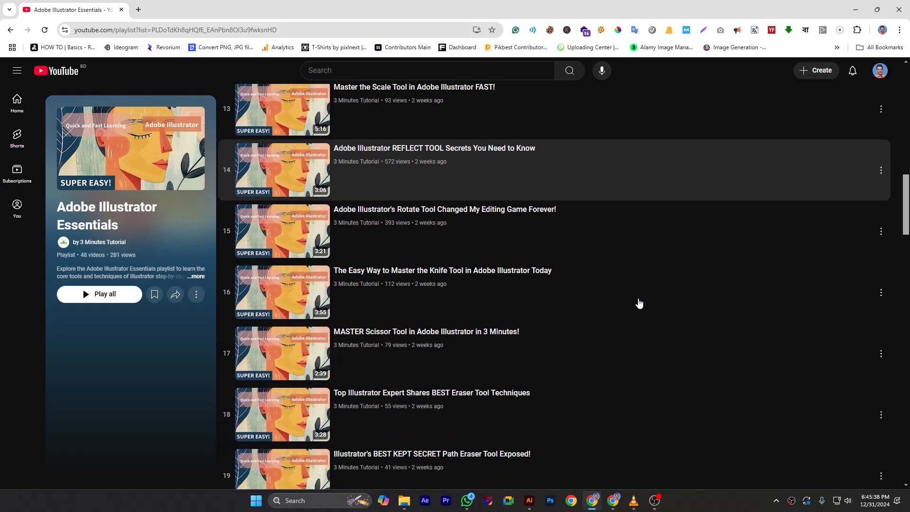
pyautogui.scroll(4, 639, 303)
pyautogui.scroll(5, 638, 303)
pyautogui.scroll(-10, 638, 304)
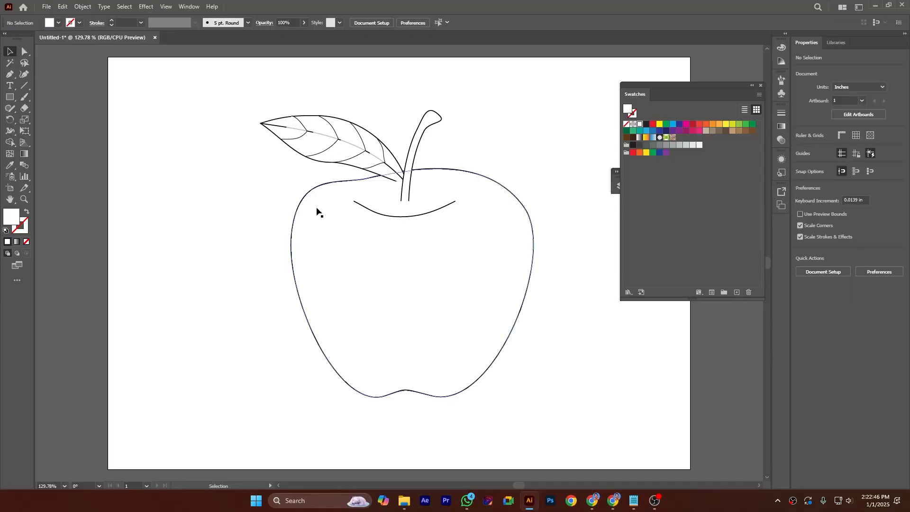
# Step: Select the whole apple artwork and add vertical mesh lines across the apple body with the Mesh tool
pyautogui.click(304, 201)
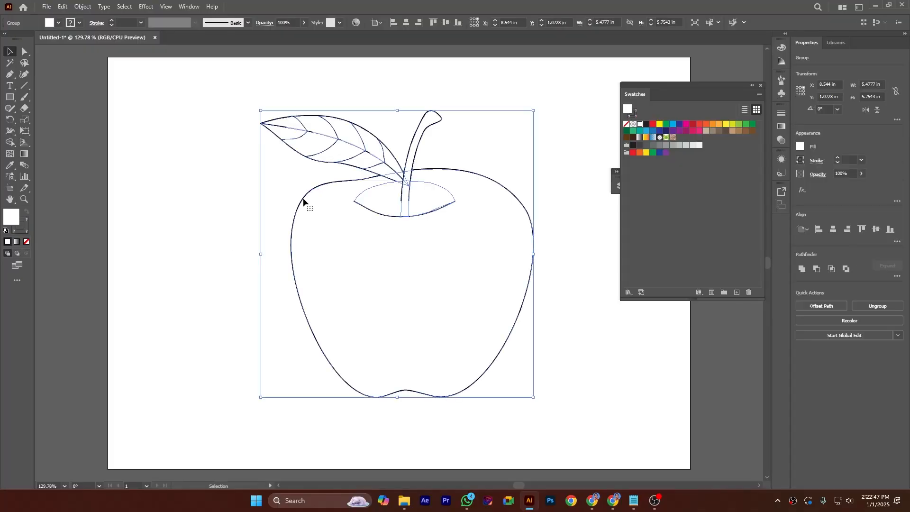
pyautogui.click(216, 214)
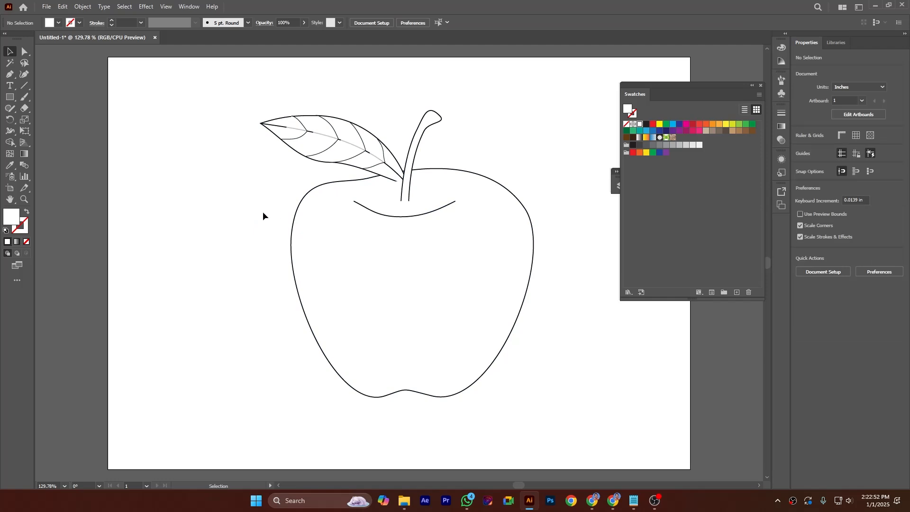
pyautogui.moveTo(223, 83); pyautogui.dragTo(554, 425)
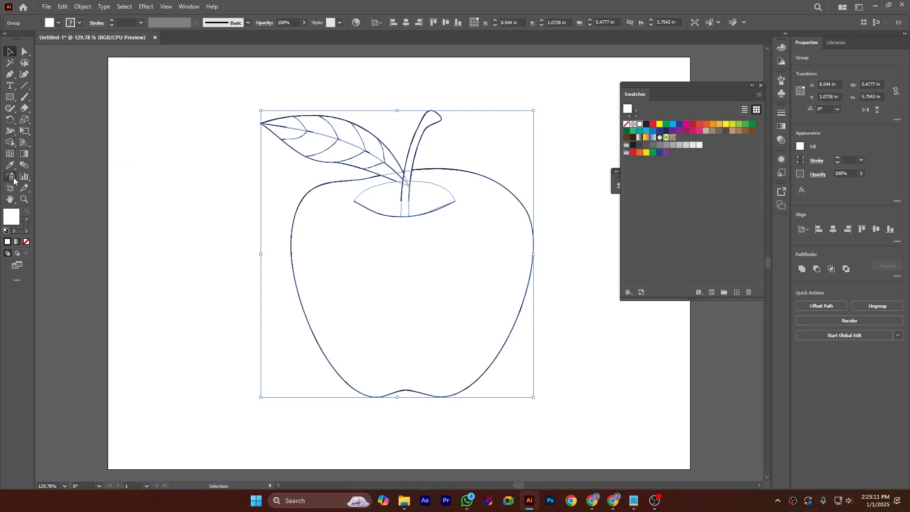
pyautogui.click(10, 155)
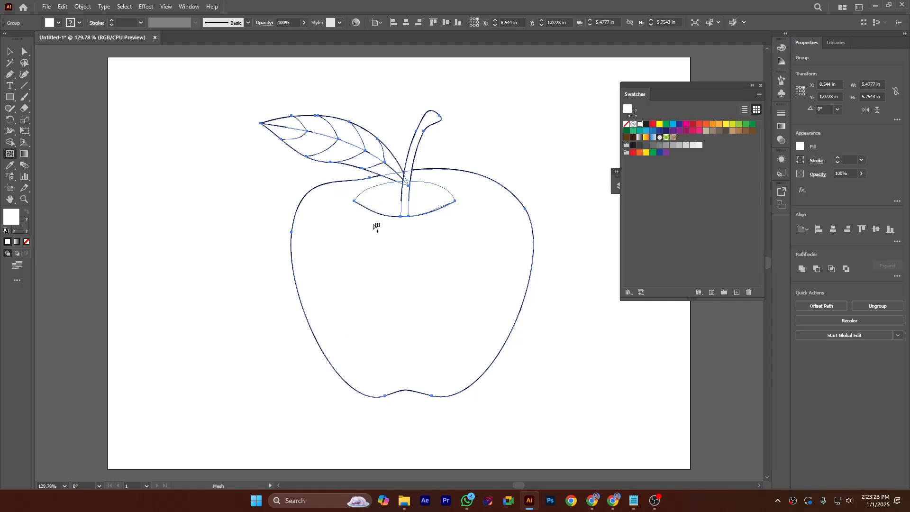
pyautogui.click(311, 228)
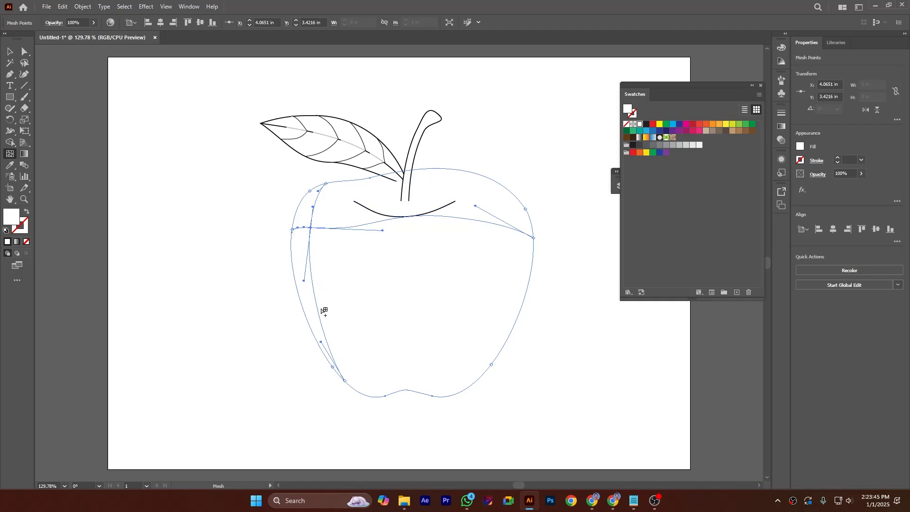
pyautogui.click(331, 230)
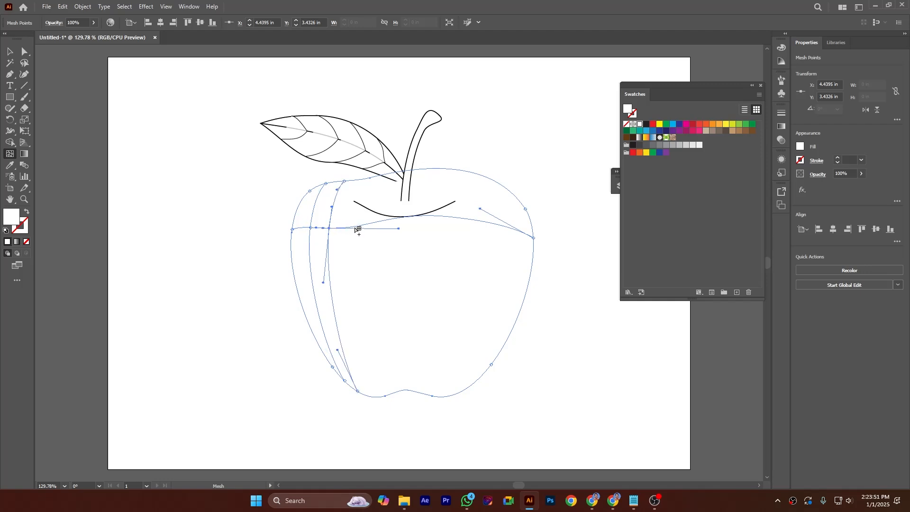
pyautogui.click(351, 229)
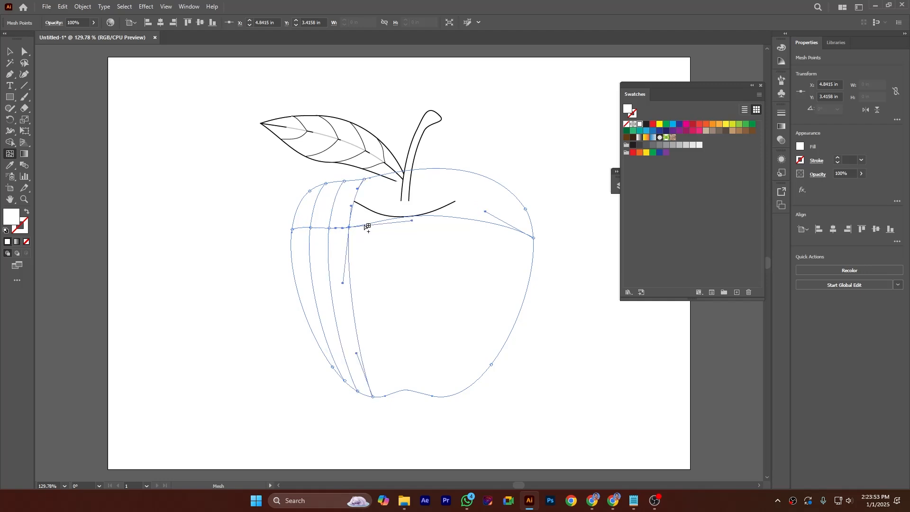
pyautogui.click(369, 222)
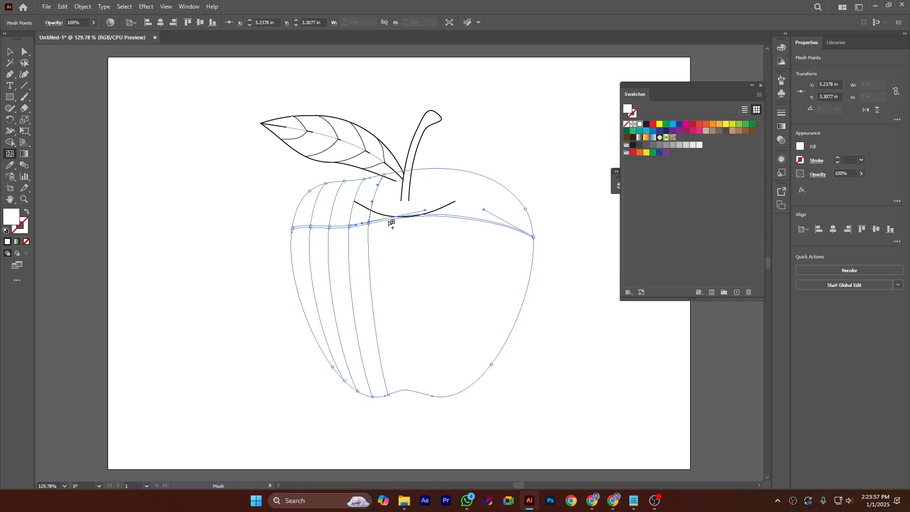
pyautogui.click(388, 220)
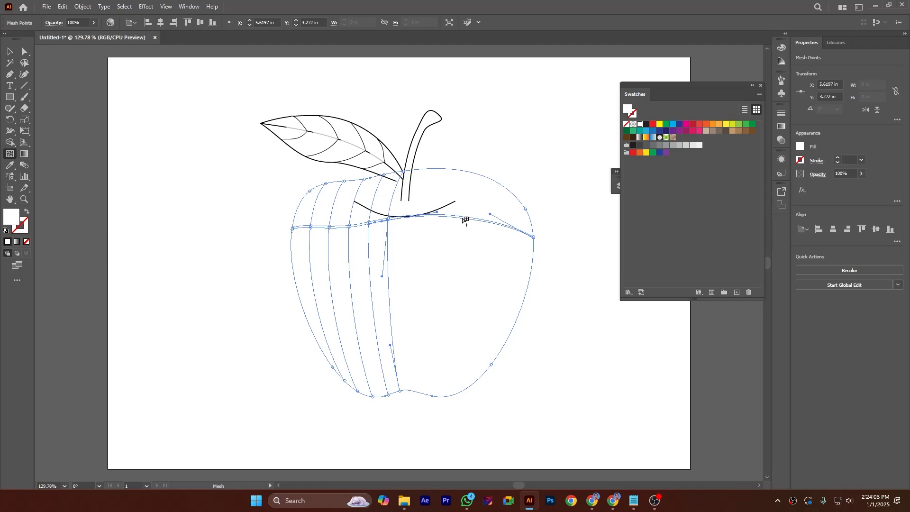
pyautogui.click(463, 219)
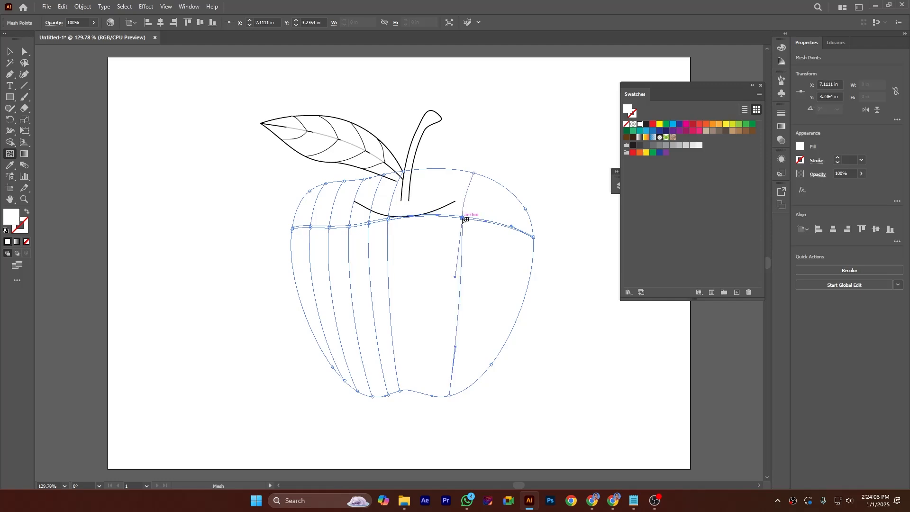
# Step: Add more mesh points along the body and left edge to build a dense grid over the apple
pyautogui.click(422, 243)
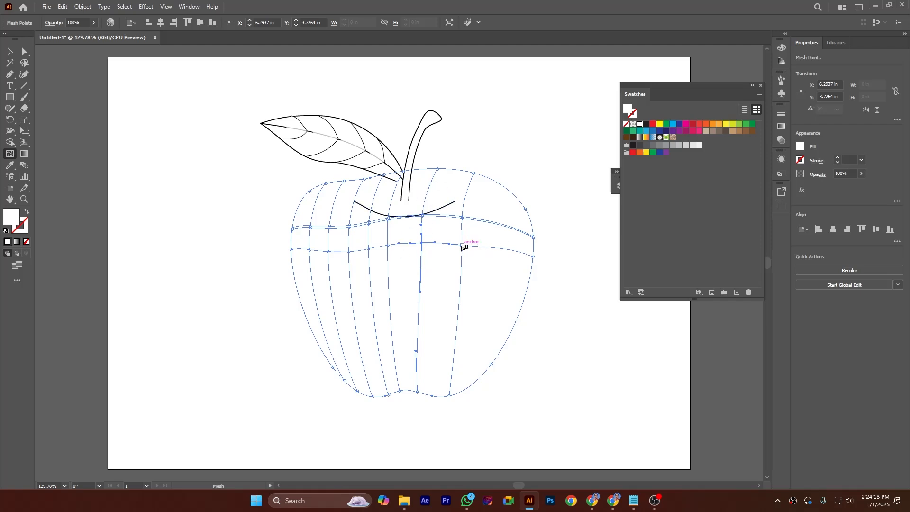
pyautogui.click(446, 243)
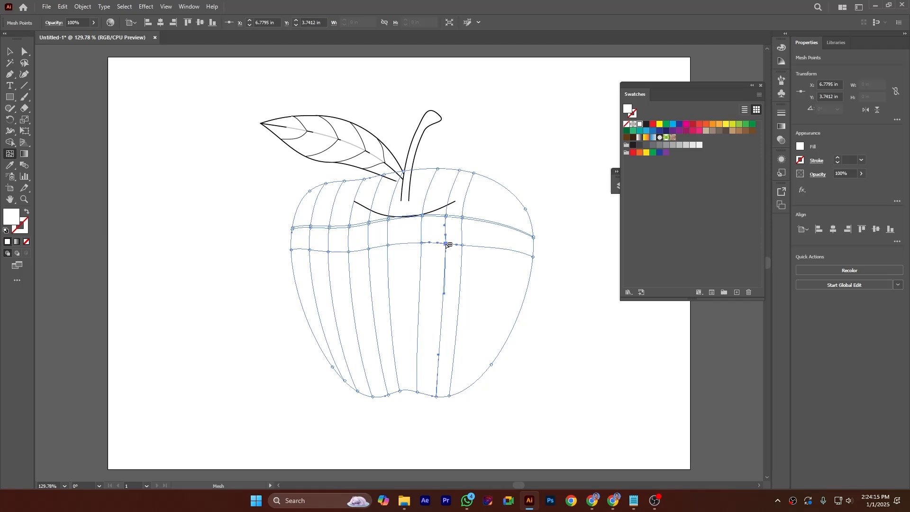
pyautogui.click(486, 246)
pyautogui.click(508, 258)
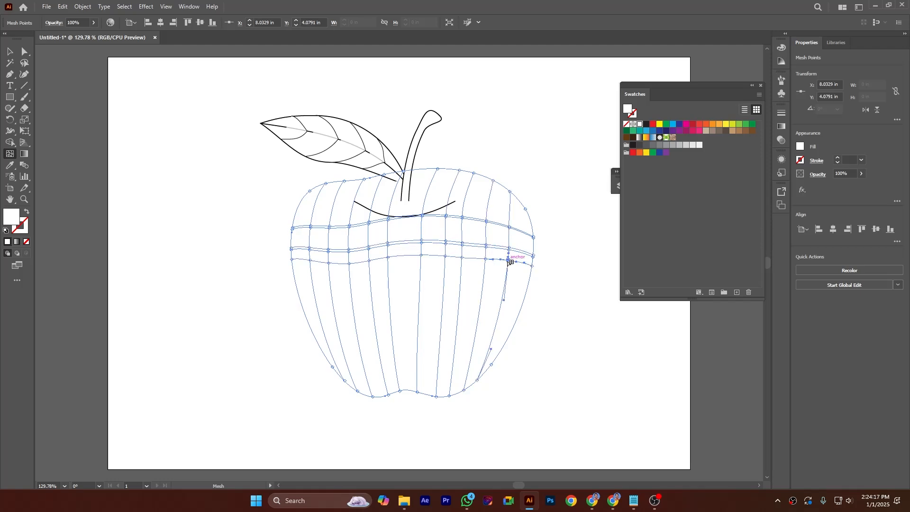
pyautogui.click(313, 288)
pyautogui.click(318, 312)
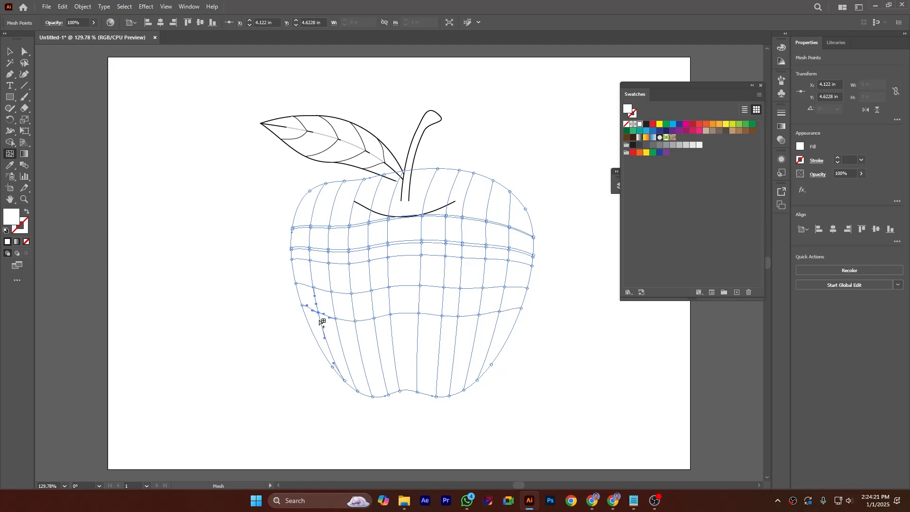
pyautogui.click(326, 335)
pyautogui.click(331, 351)
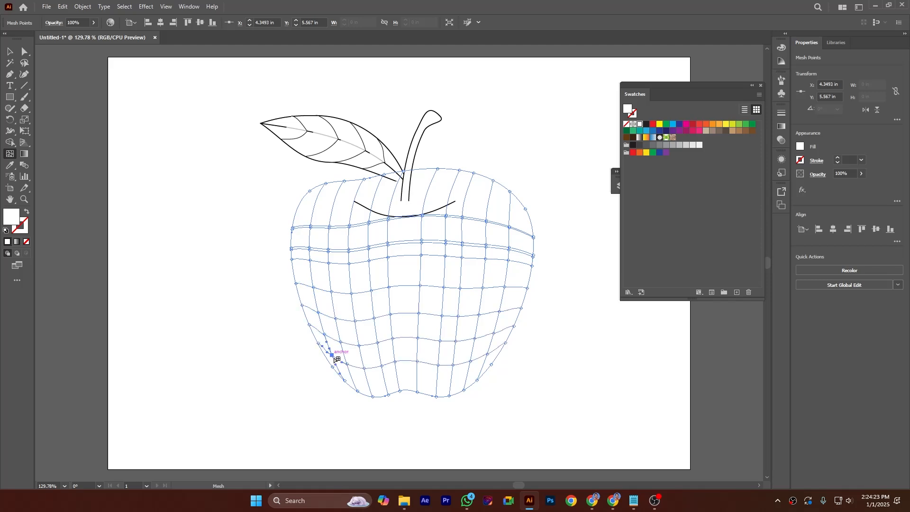
pyautogui.click(315, 207)
pyautogui.click(321, 196)
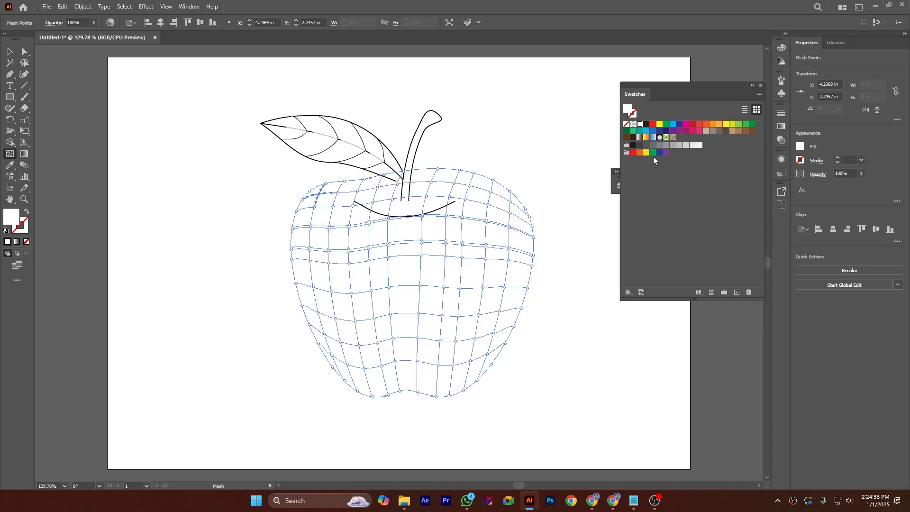
# Step: Fill two mesh points near the apple's upper-left shoulder with the red swatch
pyautogui.click(693, 125)
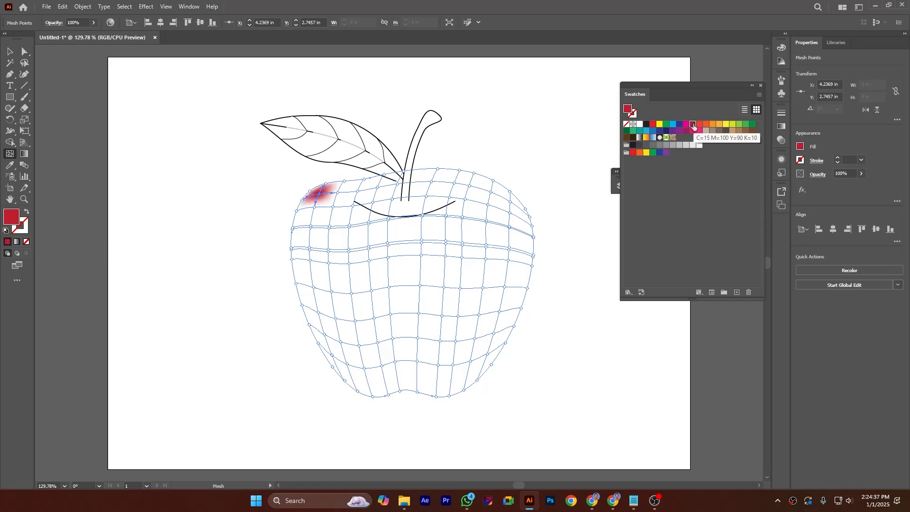
pyautogui.click(316, 208)
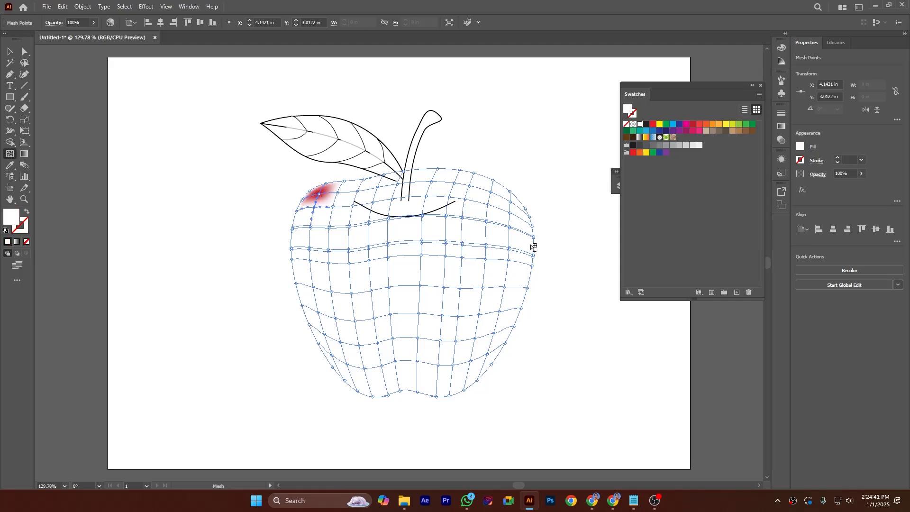
pyautogui.click(693, 125)
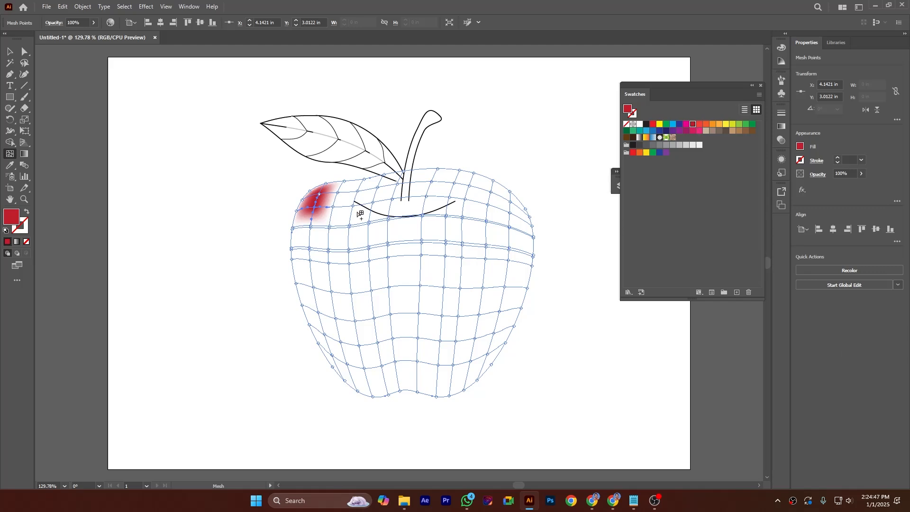
# Step: Lasso-select the mesh points along the apple's left side and fill them with red
pyautogui.click(24, 63)
pyautogui.moveTo(278, 180)
pyautogui.mouseDown()
pyautogui.moveTo(342, 172)
pyautogui.moveTo(350, 181)
pyautogui.moveTo(338, 280)
pyautogui.moveTo(364, 399)
pyautogui.moveTo(339, 398)
pyautogui.moveTo(290, 341)
pyautogui.moveTo(257, 242)
pyautogui.moveTo(289, 177)
pyautogui.mouseUp()
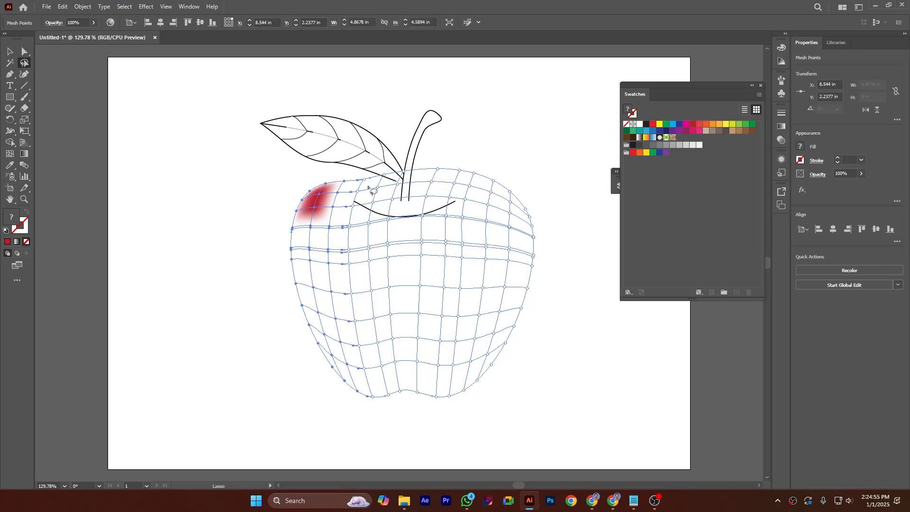
pyautogui.click(692, 125)
# Step: Lasso-select the right-side and then the bottom mesh points and fill each selection with red
pyautogui.moveTo(487, 168)
pyautogui.mouseDown()
pyautogui.moveTo(523, 194)
pyautogui.moveTo(551, 298)
pyautogui.moveTo(519, 370)
pyautogui.moveTo(460, 408)
pyautogui.moveTo(491, 173)
pyautogui.mouseUp()
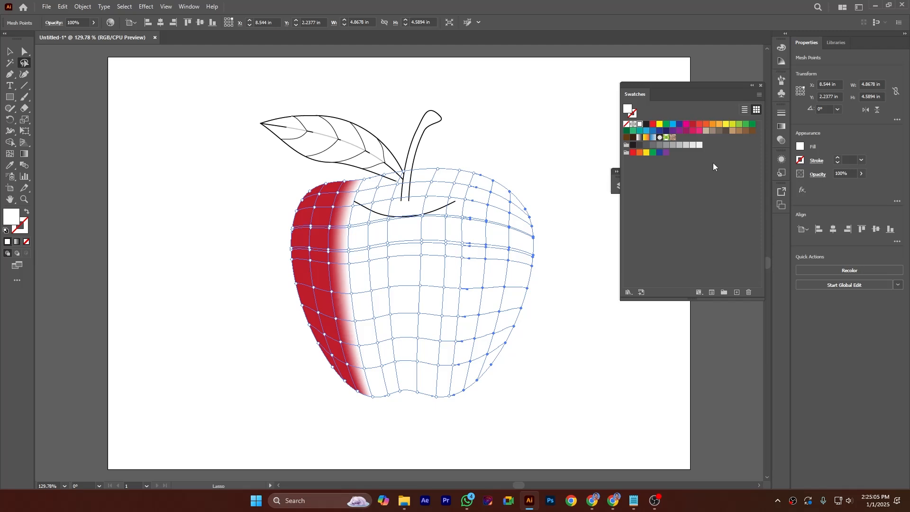
pyautogui.click(693, 124)
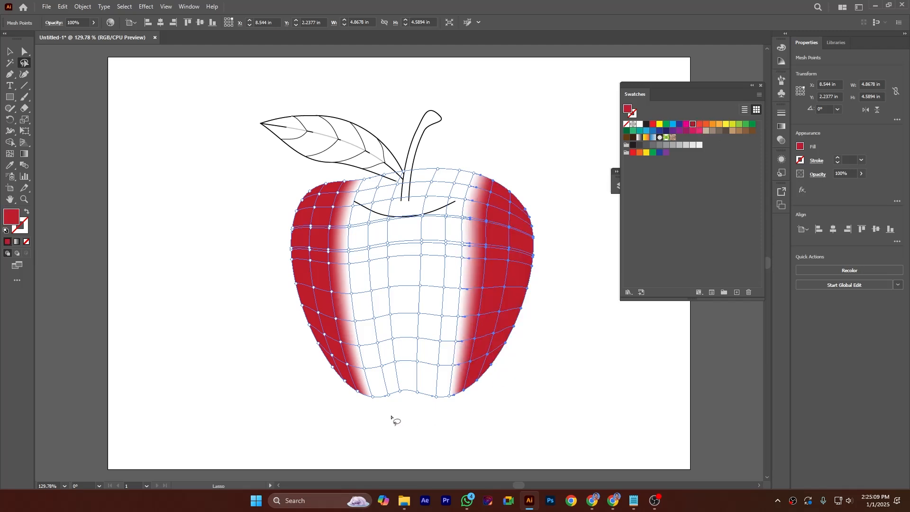
pyautogui.moveTo(348, 415)
pyautogui.mouseDown()
pyautogui.moveTo(399, 415)
pyautogui.moveTo(530, 355)
pyautogui.moveTo(426, 297)
pyautogui.moveTo(319, 391)
pyautogui.moveTo(327, 402)
pyautogui.mouseUp()
pyautogui.click(694, 126)
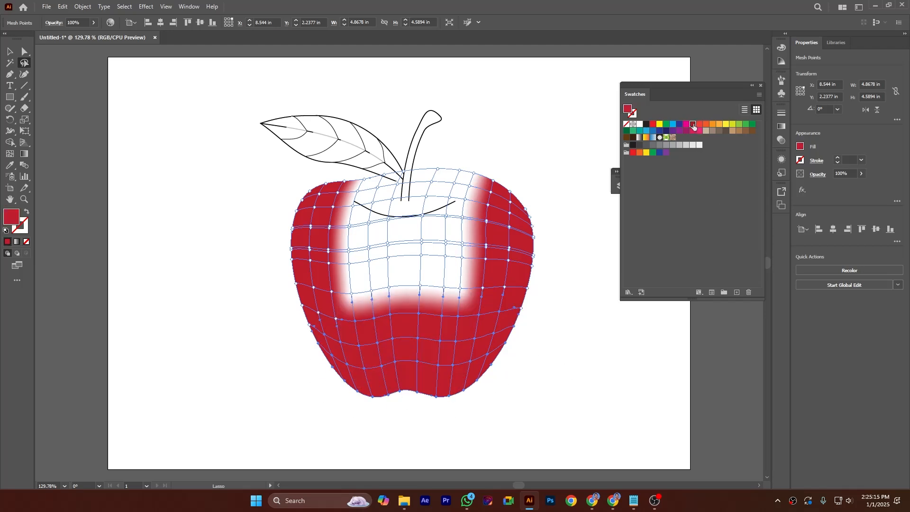
pyautogui.click(542, 310)
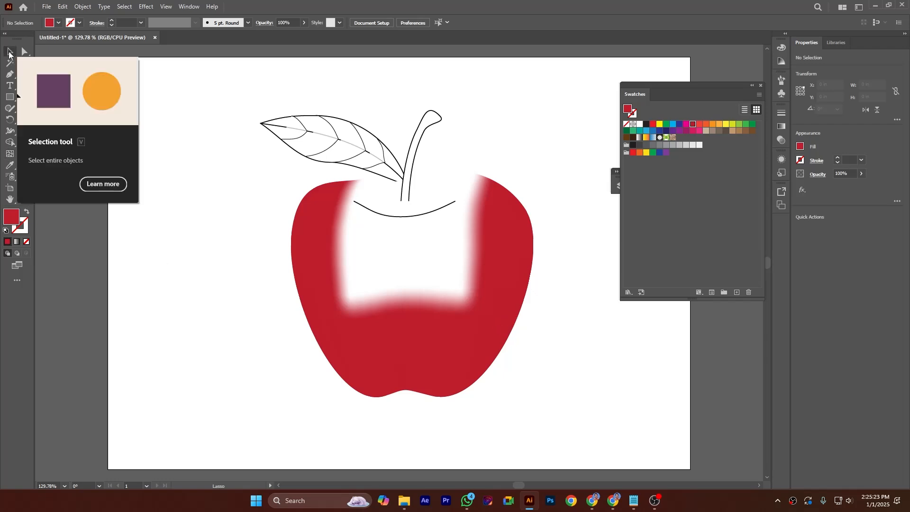
# Step: Lasso-select the mesh points in the apple's lower middle and fill them with a magenta swatch
pyautogui.click(9, 52)
pyautogui.click(385, 259)
pyautogui.click(385, 261)
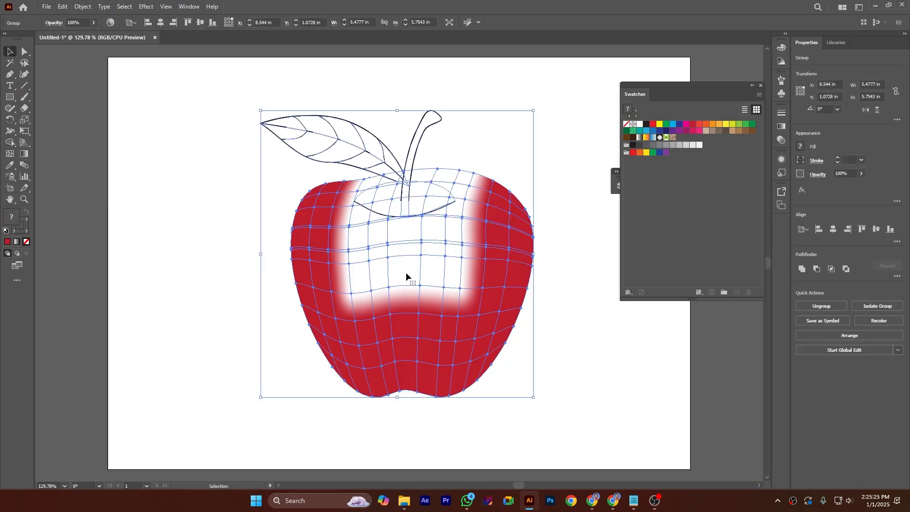
pyautogui.click(25, 52)
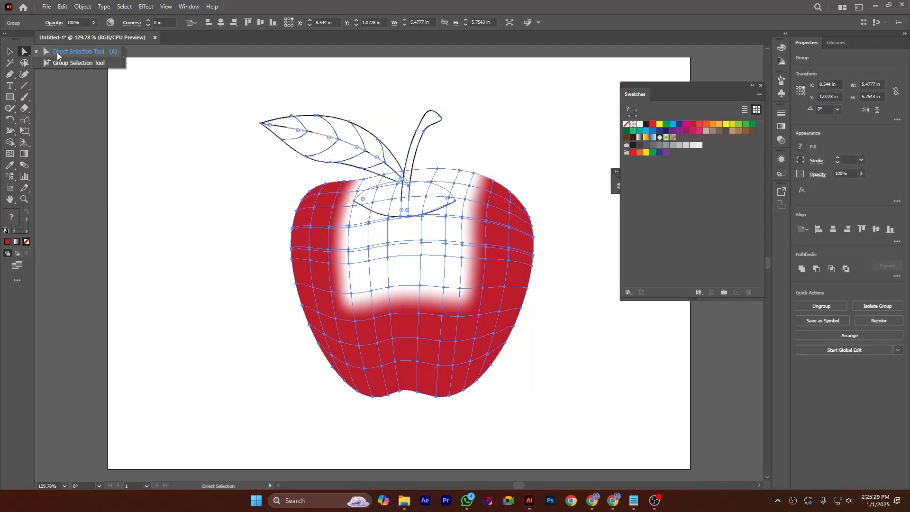
pyautogui.click(479, 315)
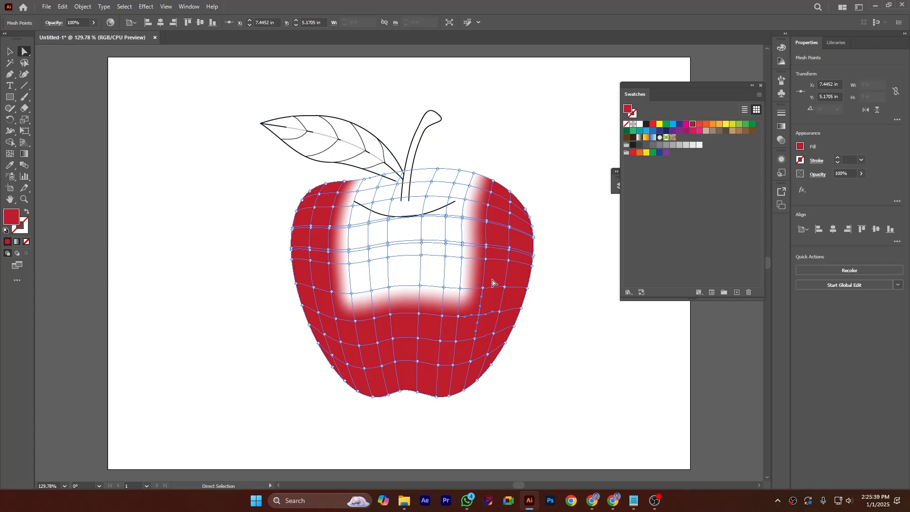
pyautogui.click(24, 62)
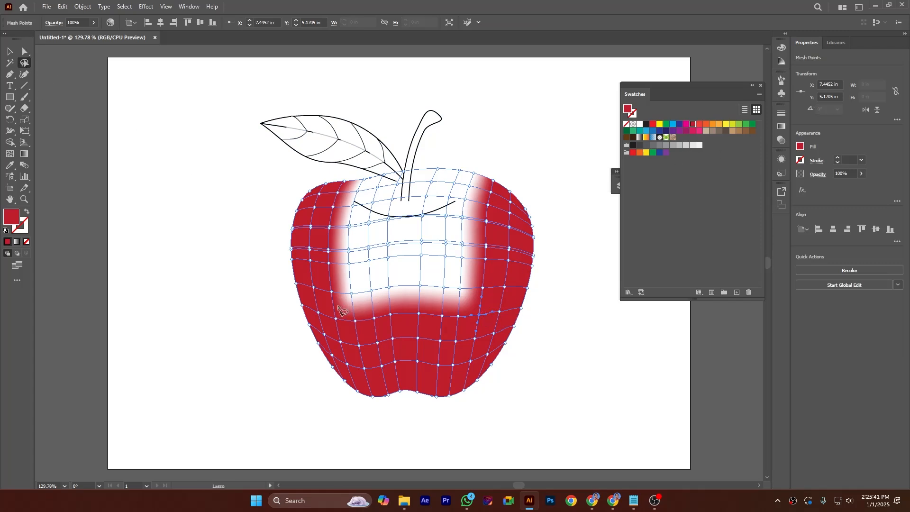
pyautogui.moveTo(337, 308)
pyautogui.mouseDown()
pyautogui.moveTo(373, 326)
pyautogui.moveTo(468, 318)
pyautogui.moveTo(494, 305)
pyautogui.moveTo(505, 253)
pyautogui.moveTo(366, 242)
pyautogui.moveTo(324, 258)
pyautogui.moveTo(324, 290)
pyautogui.moveTo(337, 310)
pyautogui.mouseUp()
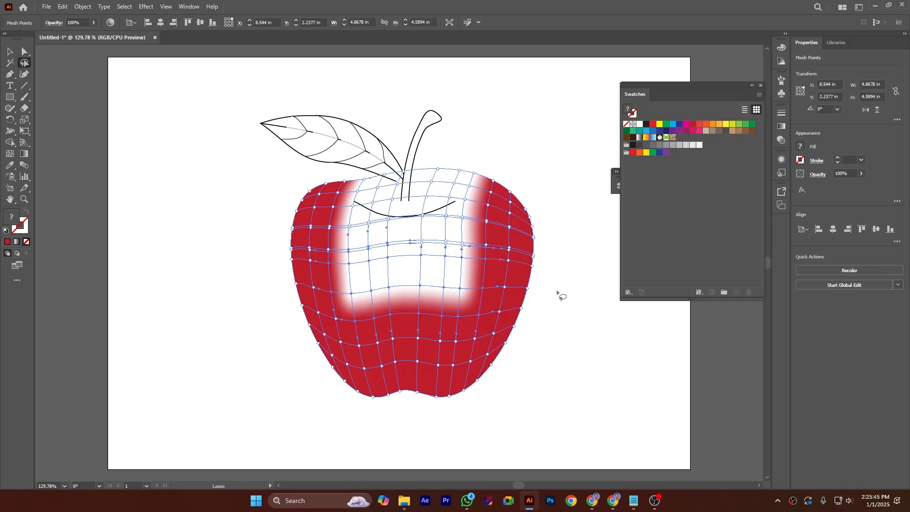
pyautogui.click(686, 130)
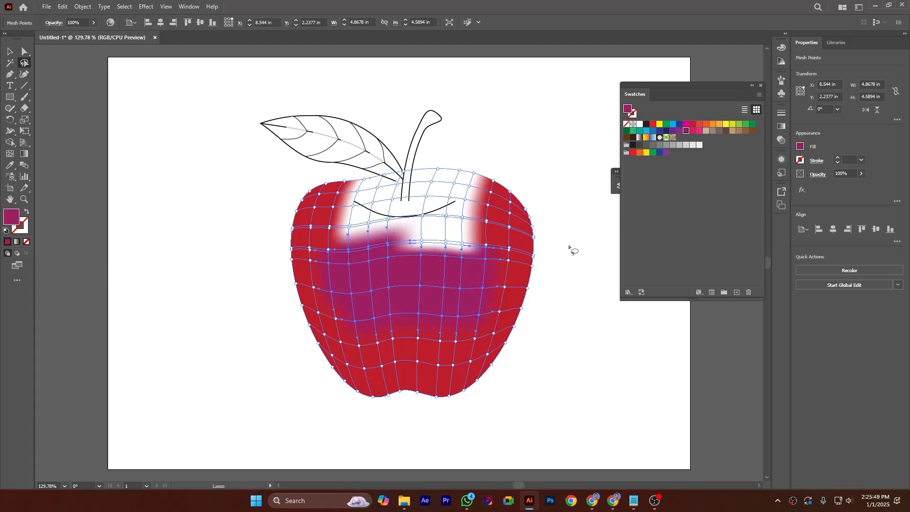
# Step: Lasso-select the upper middle mesh points including the stem and fill them with purple
pyautogui.moveTo(322, 245)
pyautogui.mouseDown()
pyautogui.moveTo(471, 259)
pyautogui.moveTo(478, 223)
pyautogui.moveTo(450, 209)
pyautogui.moveTo(334, 230)
pyautogui.moveTo(327, 247)
pyautogui.mouseUp()
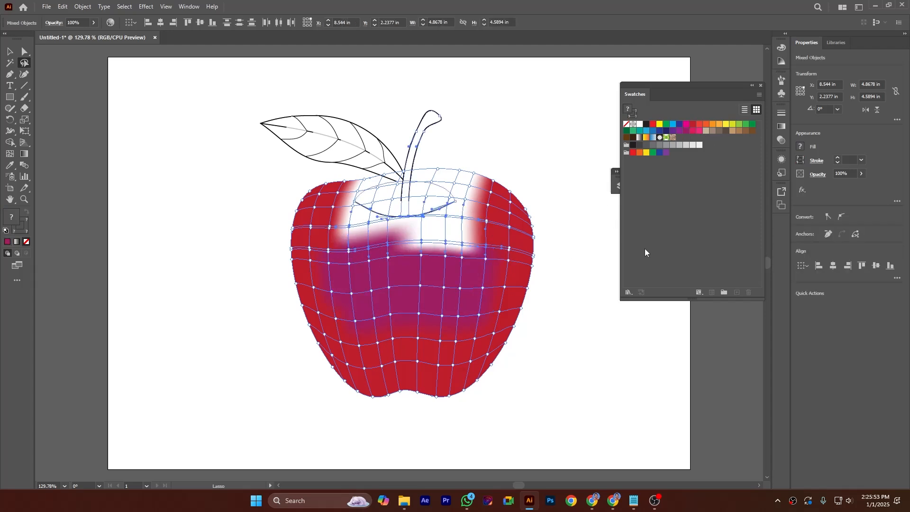
pyautogui.click(680, 129)
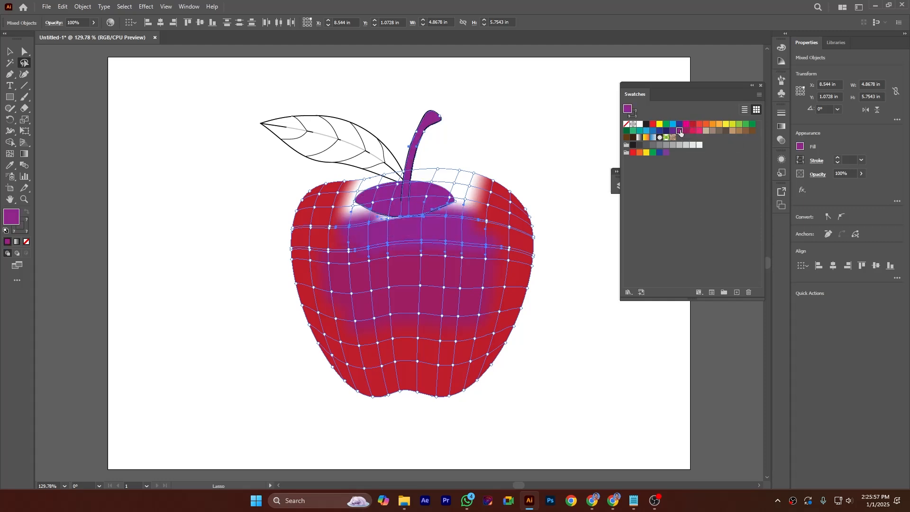
# Step: Lasso-select the apple's top area and leaf, then fill them with a light red swatch
pyautogui.moveTo(461, 201)
pyautogui.mouseDown()
pyautogui.moveTo(478, 210)
pyautogui.moveTo(498, 185)
pyautogui.moveTo(462, 171)
pyautogui.moveTo(405, 171)
pyautogui.moveTo(364, 174)
pyautogui.moveTo(348, 191)
pyautogui.mouseUp()
pyautogui.moveTo(383, 223); pyautogui.dragTo(382, 222)
pyautogui.click(699, 124)
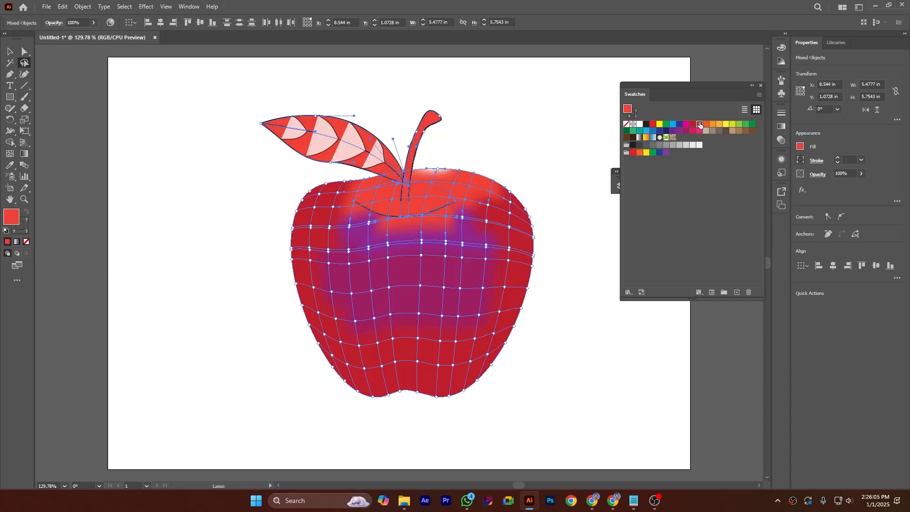
pyautogui.click(578, 226)
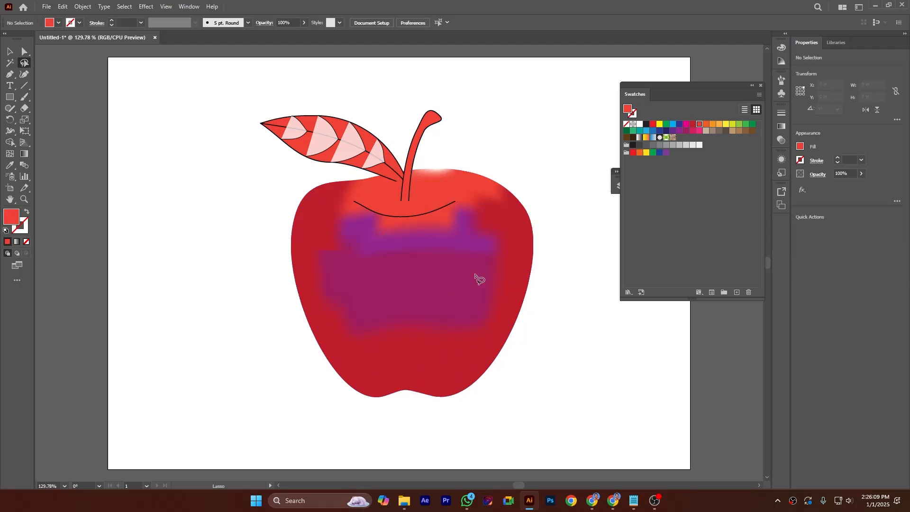
pyautogui.click(24, 51)
pyautogui.click(393, 254)
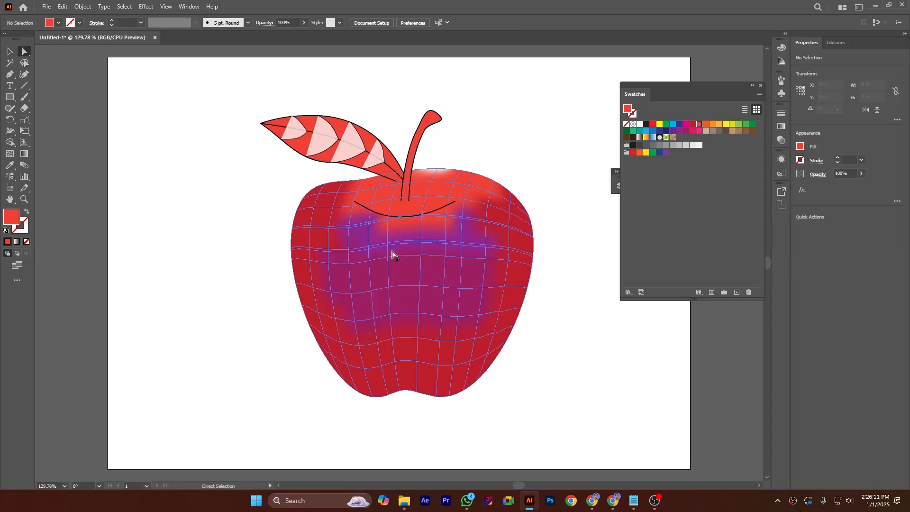
pyautogui.click(559, 266)
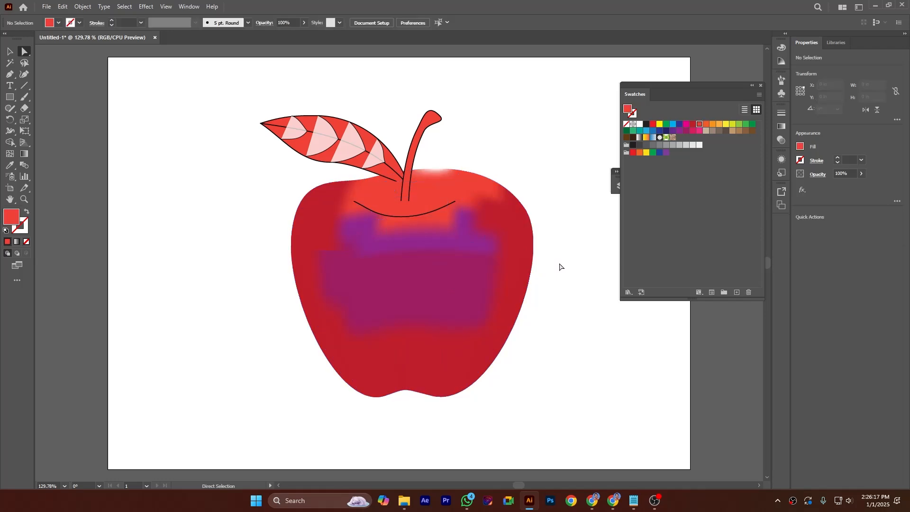
# Step: Add mesh points to the middle and tip of the stem, filling them with green and yellow-green swatches
pyautogui.click(417, 164)
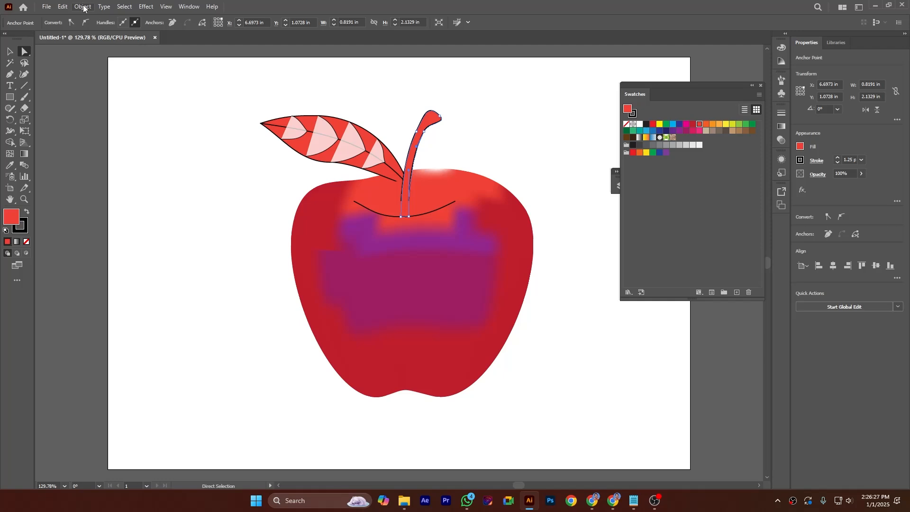
pyautogui.click(9, 155)
pyautogui.click(410, 190)
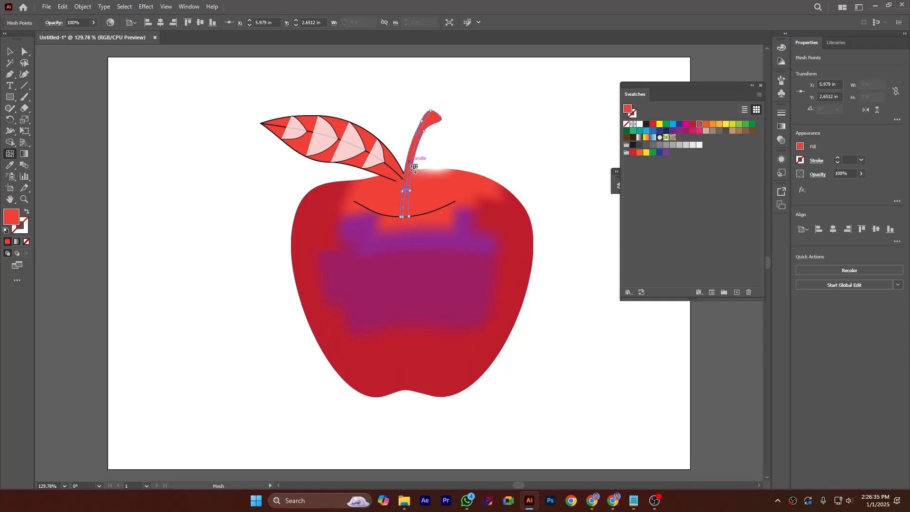
pyautogui.click(752, 124)
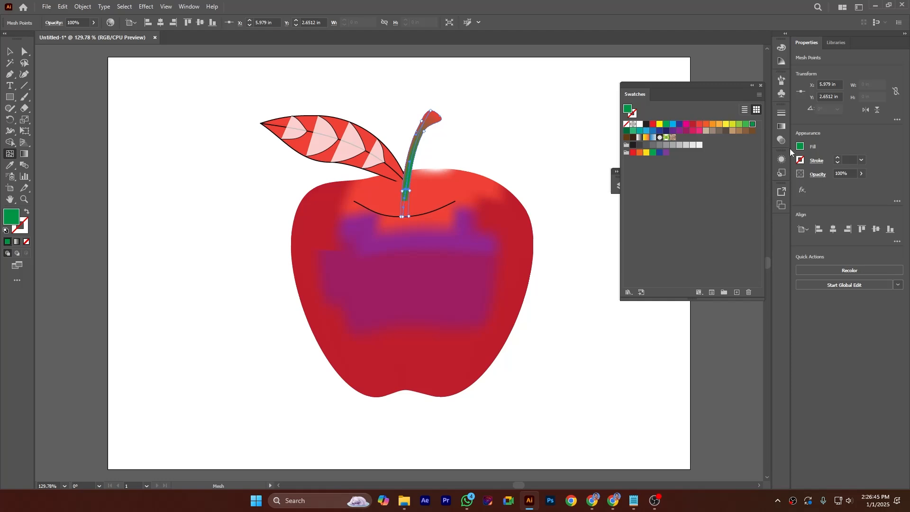
pyautogui.doubleClick(752, 124)
pyautogui.click(695, 331)
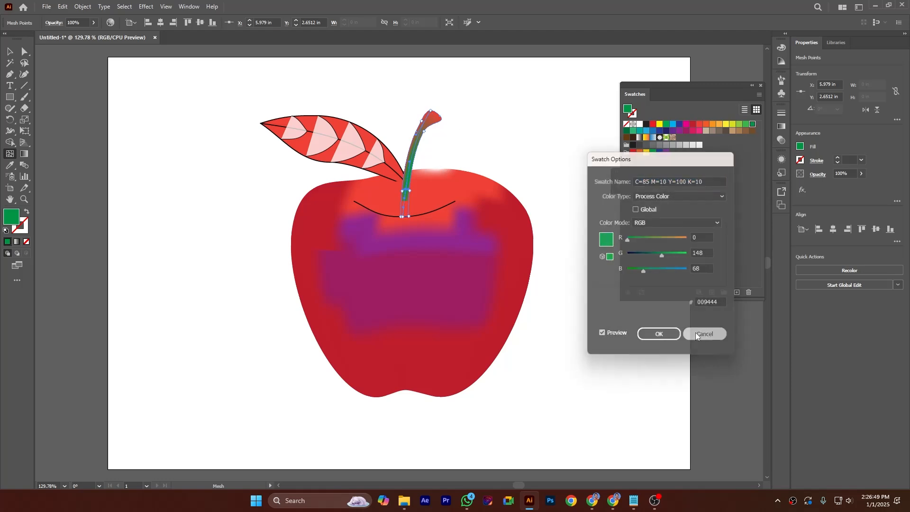
pyautogui.click(431, 112)
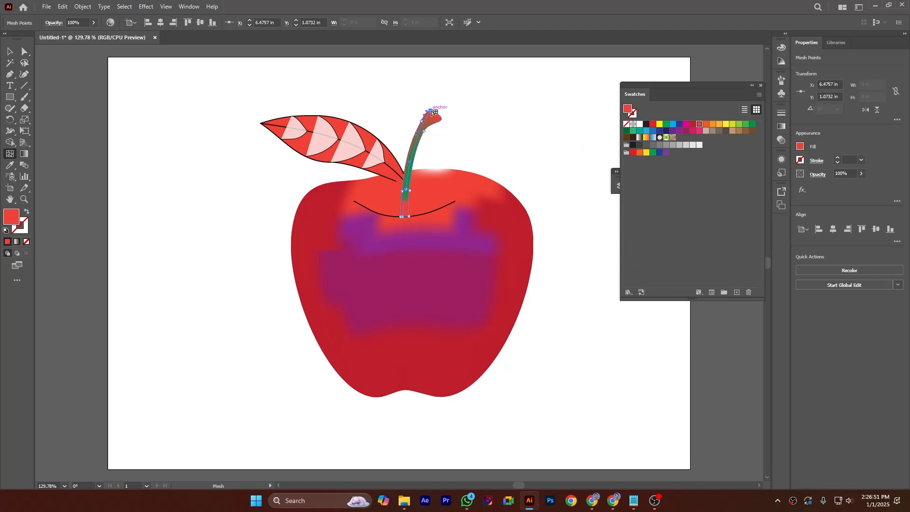
pyautogui.click(733, 125)
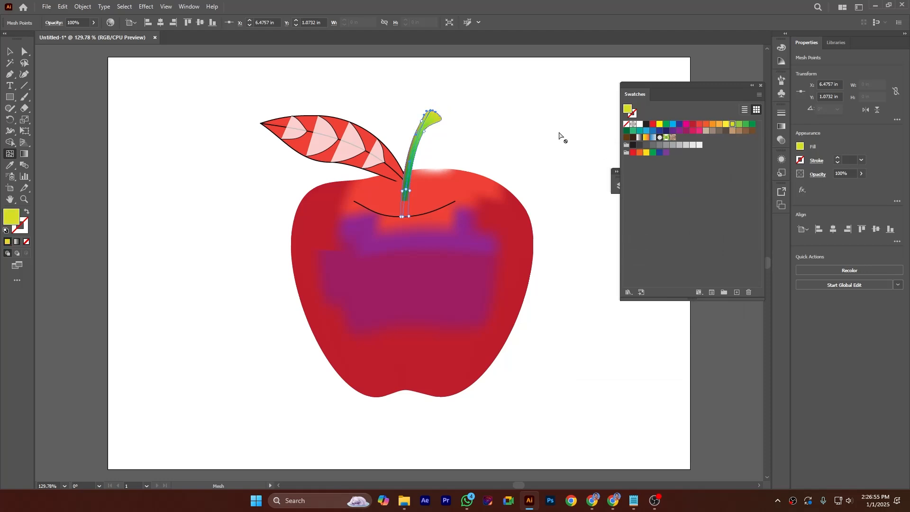
# Step: Fill the leaf's segment nearest the stem with a green swatch
pyautogui.click(24, 51)
pyautogui.click(279, 185)
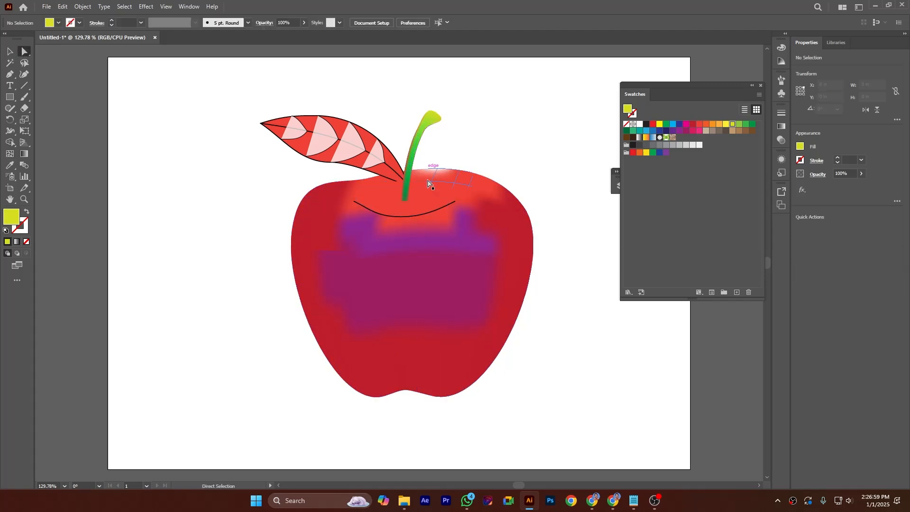
pyautogui.click(392, 174)
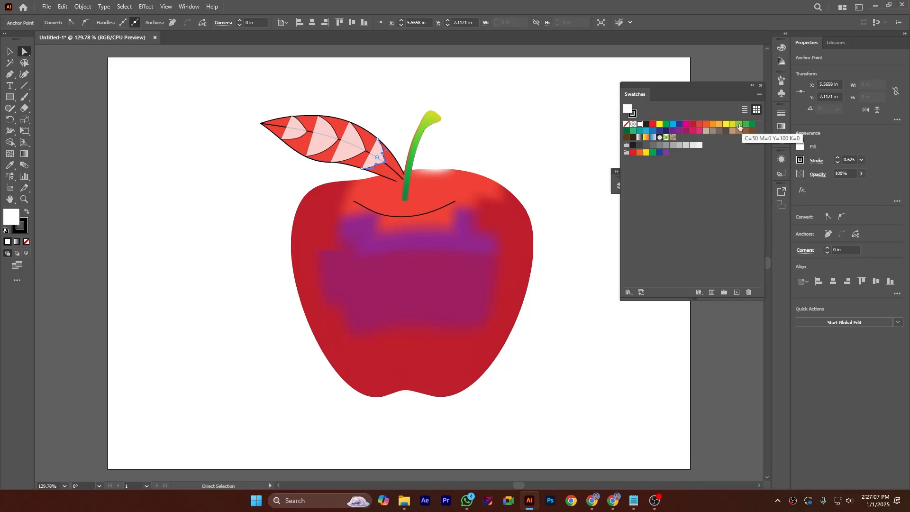
pyautogui.click(739, 125)
# Step: Add mesh points to the leaf, then lasso-select the leaf's mesh points and fill them all with green
pyautogui.click(359, 169)
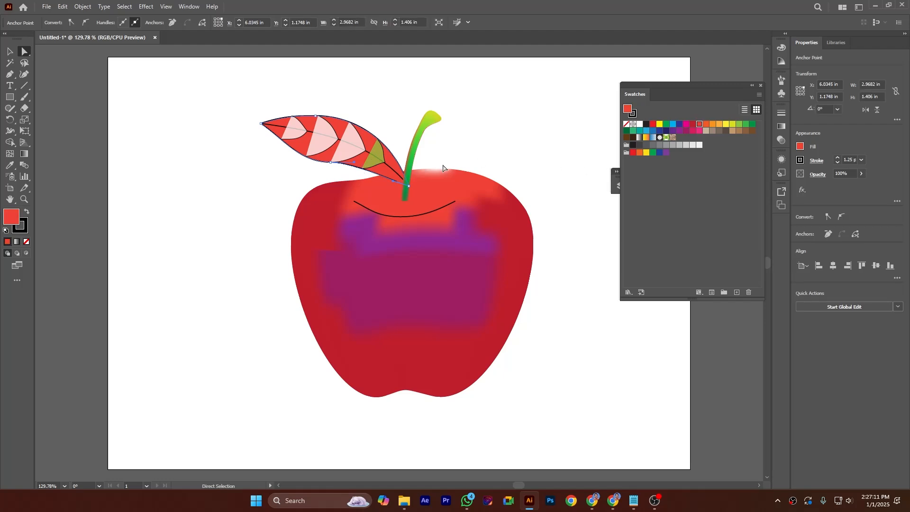
pyautogui.click(10, 154)
pyautogui.click(294, 138)
pyautogui.moveTo(315, 122); pyautogui.dragTo(303, 147)
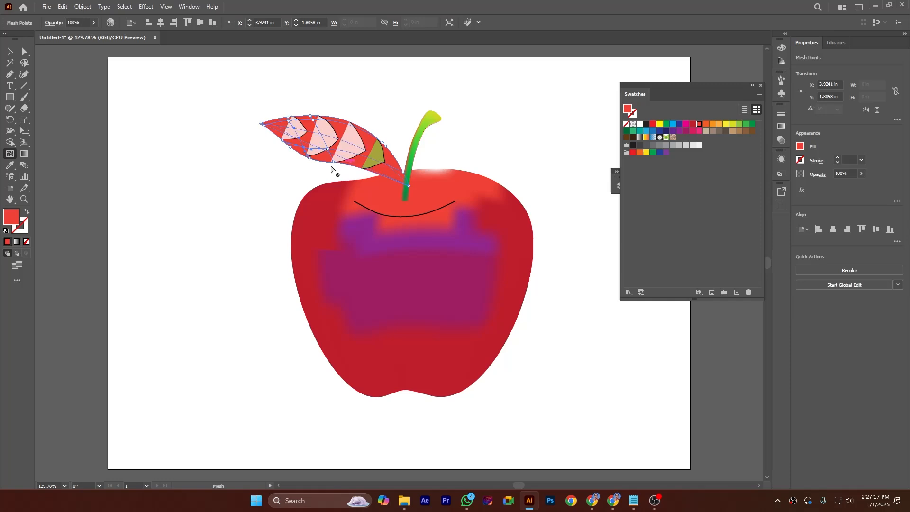
pyautogui.click(740, 125)
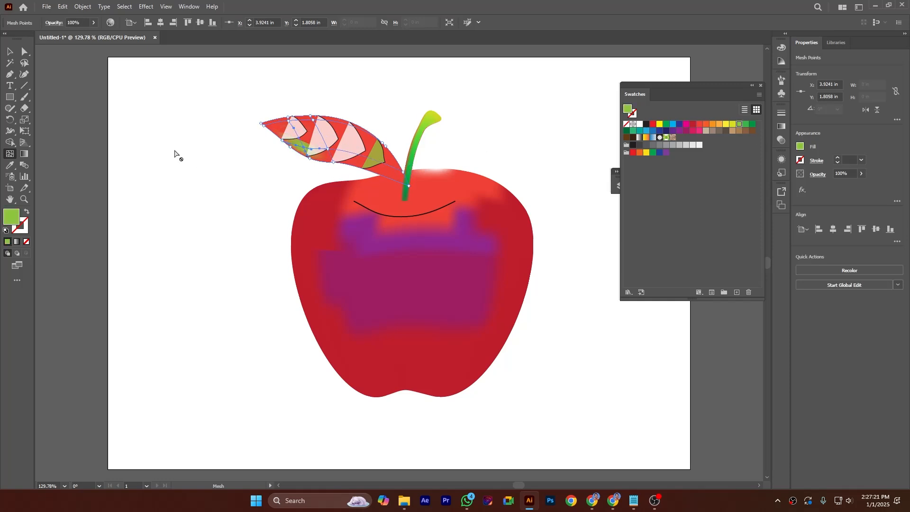
pyautogui.press('q')
pyautogui.moveTo(276, 105)
pyautogui.mouseDown()
pyautogui.moveTo(380, 112)
pyautogui.moveTo(396, 151)
pyautogui.moveTo(390, 170)
pyautogui.moveTo(285, 167)
pyautogui.moveTo(255, 128)
pyautogui.moveTo(276, 105)
pyautogui.mouseUp()
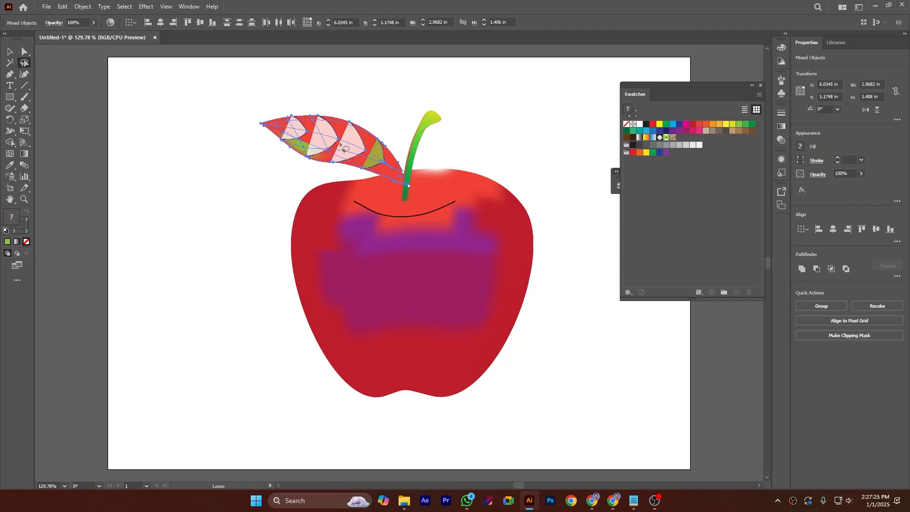
pyautogui.click(739, 124)
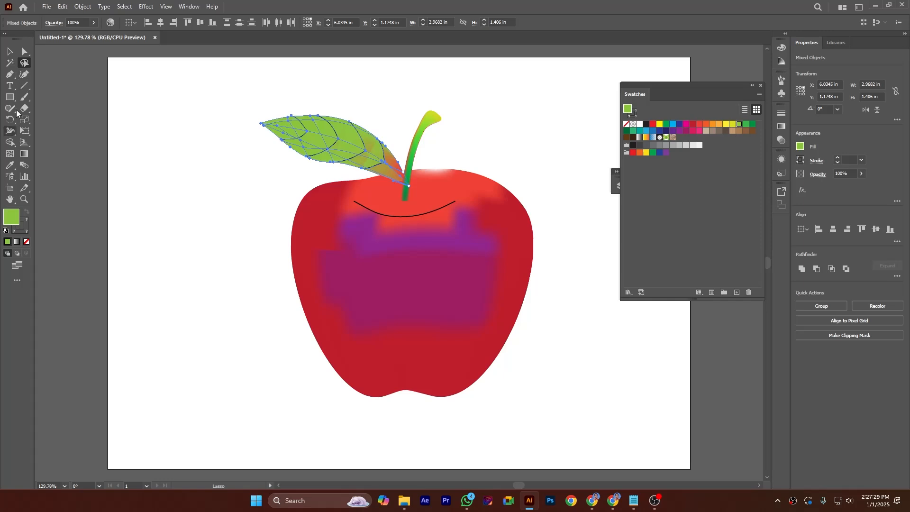
# Step: Zoom out and move the finished apple off the artboard to its left
pyautogui.click(25, 51)
pyautogui.click(171, 193)
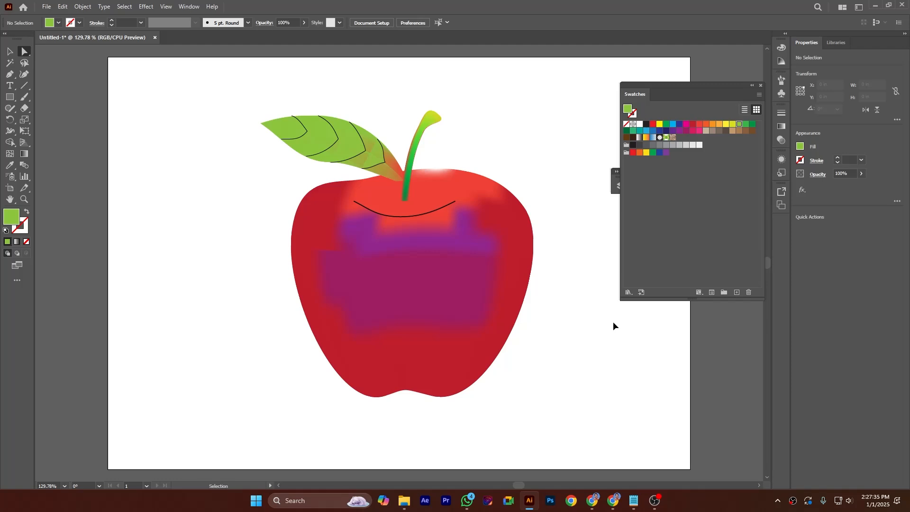
pyautogui.hotkey('ctrl', '-')
pyautogui.hotkey('ctrl', '-')
pyautogui.moveTo(301, 167); pyautogui.dragTo(498, 358)
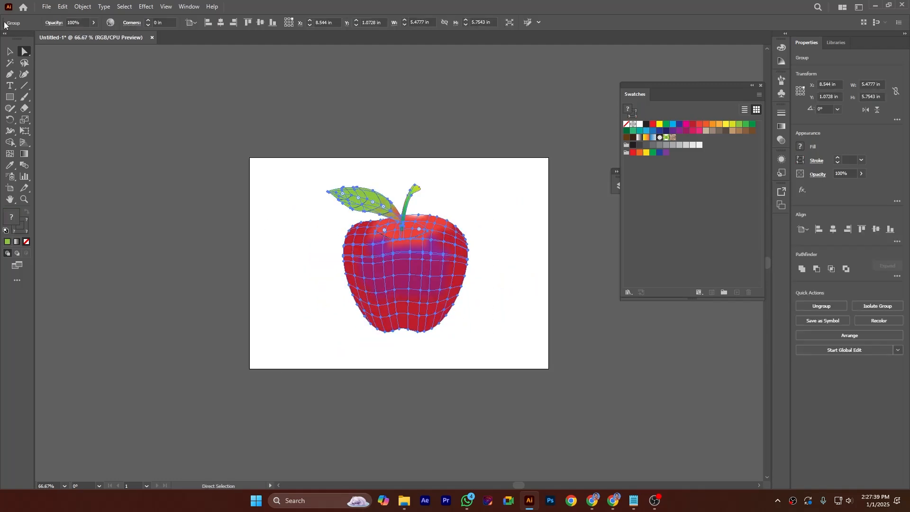
pyautogui.click(9, 52)
pyautogui.moveTo(419, 257); pyautogui.dragTo(176, 233)
pyautogui.click(212, 127)
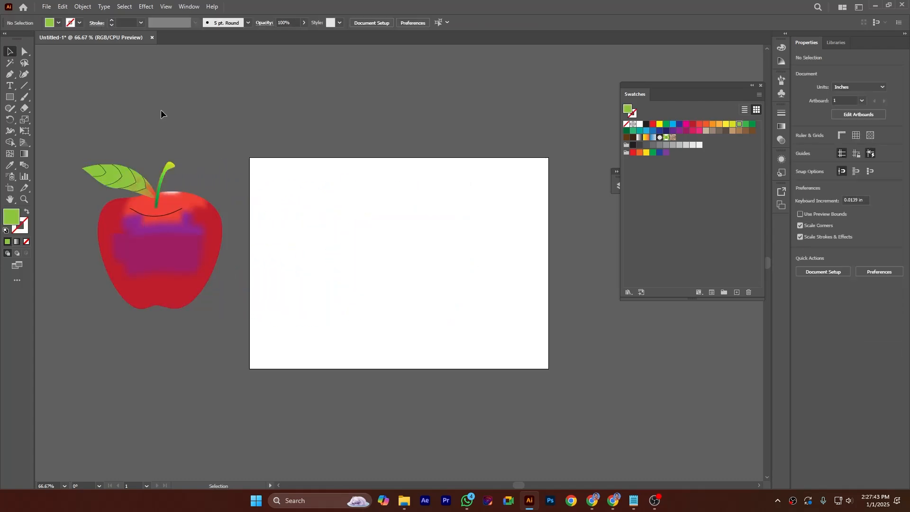
# Step: Place the apple line drawing onto the artboard, sized to fill most of its height
pyautogui.click(46, 7)
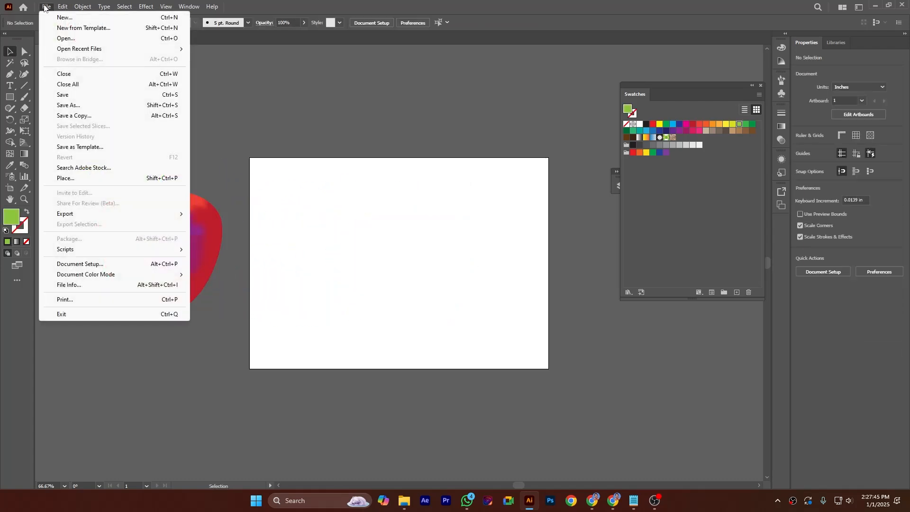
pyautogui.click(71, 179)
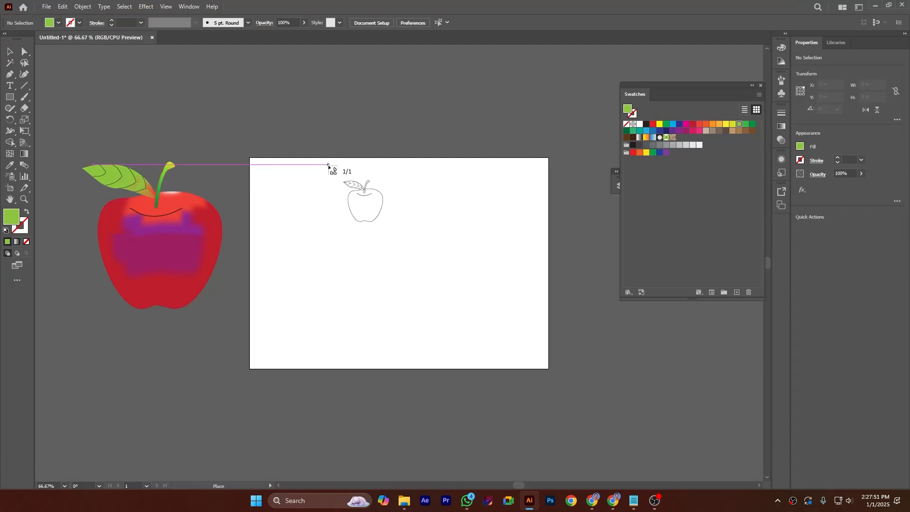
pyautogui.moveTo(328, 165); pyautogui.dragTo(574, 361)
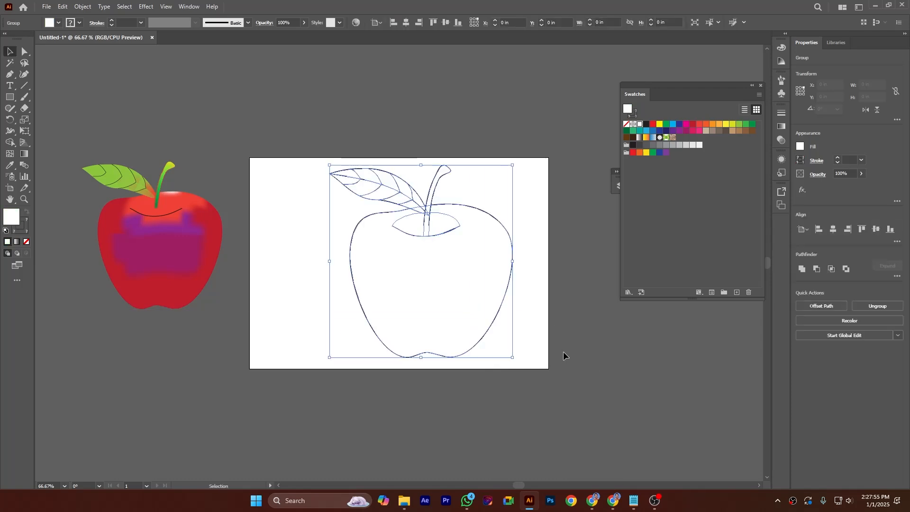
pyautogui.moveTo(419, 216); pyautogui.dragTo(411, 218)
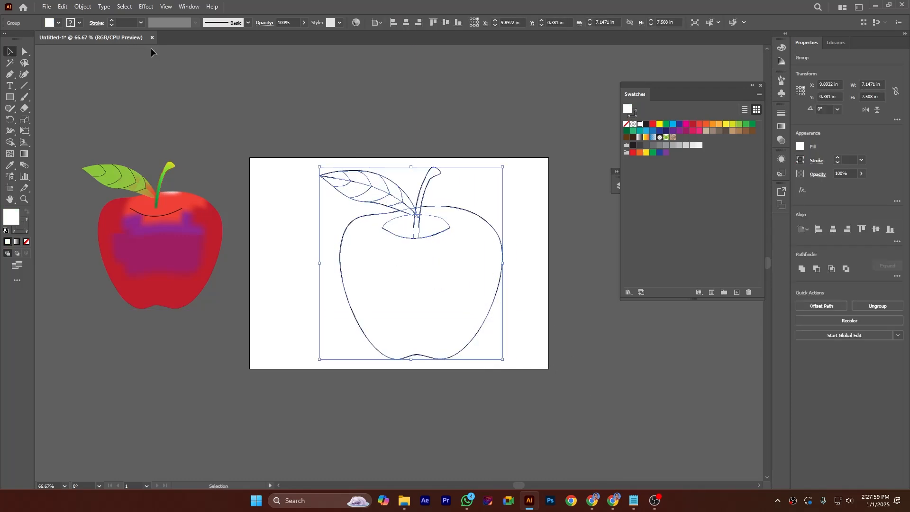
# Step: Ungroup the placed apple drawing repeatedly until its parts are separate
pyautogui.rightClick(349, 232)
pyautogui.click(374, 357)
pyautogui.rightClick(345, 234)
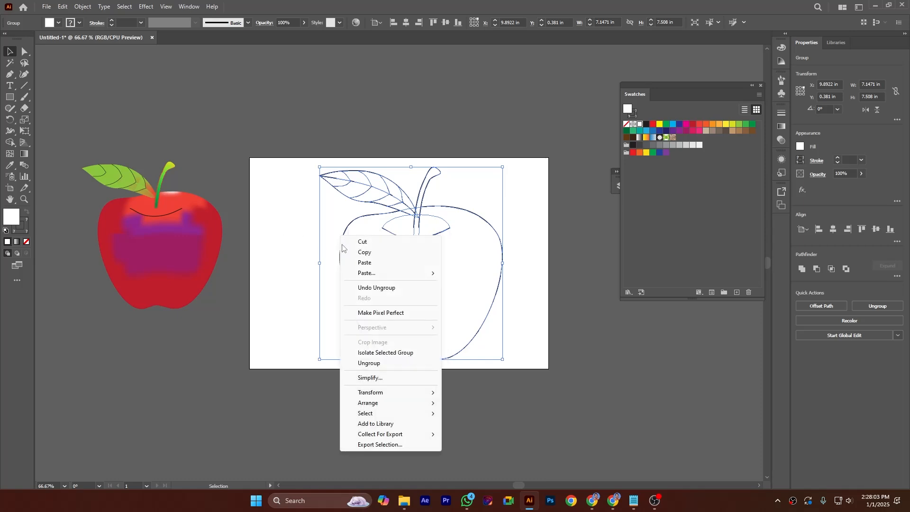
pyautogui.click(369, 359)
pyautogui.rightClick(344, 229)
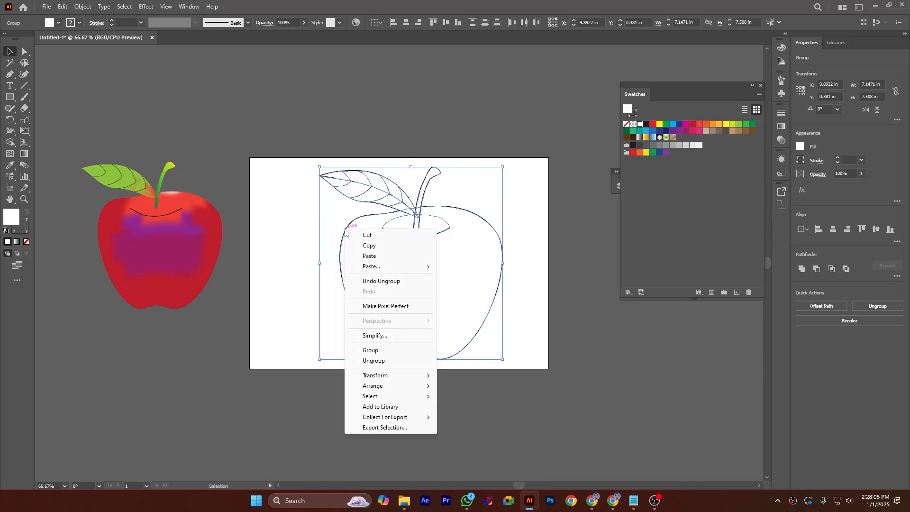
pyautogui.click(381, 358)
pyautogui.rightClick(353, 230)
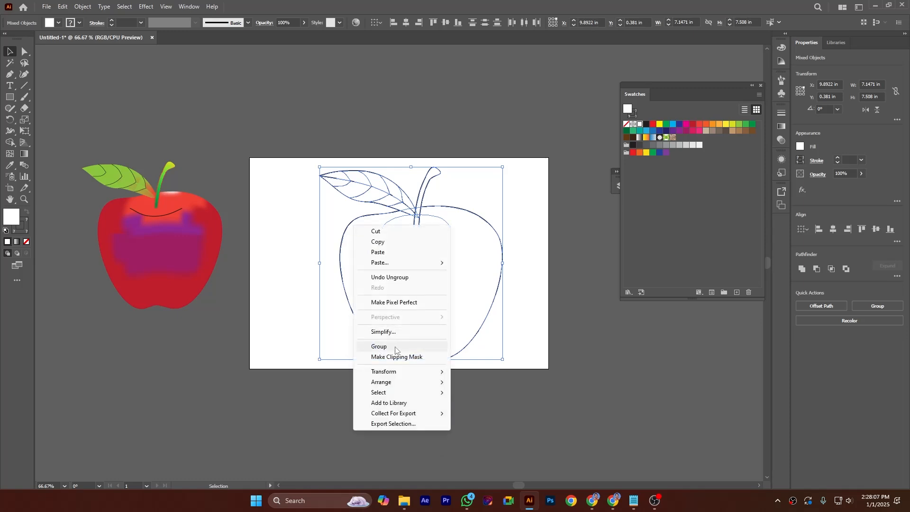
pyautogui.click(275, 275)
# Step: Create a gradient mesh on the apple body outline with 7 rows and 7 columns
pyautogui.click(340, 267)
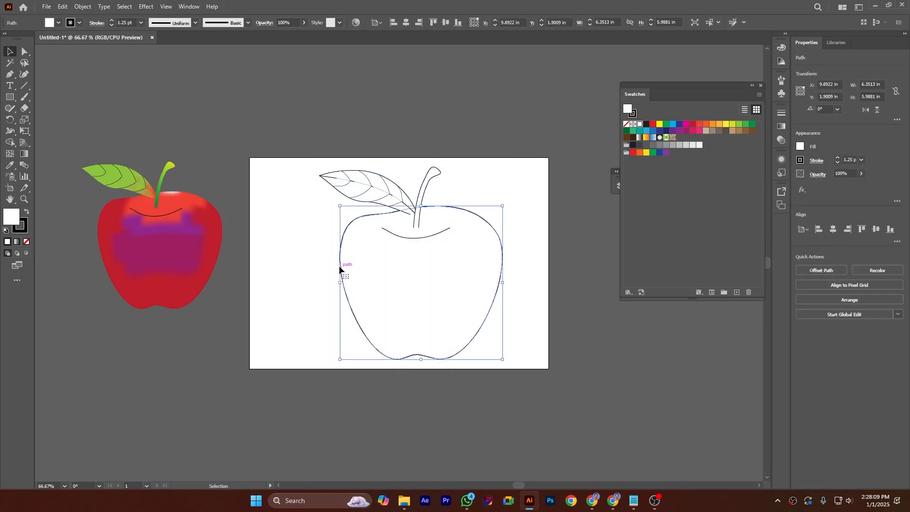
pyautogui.click(85, 7)
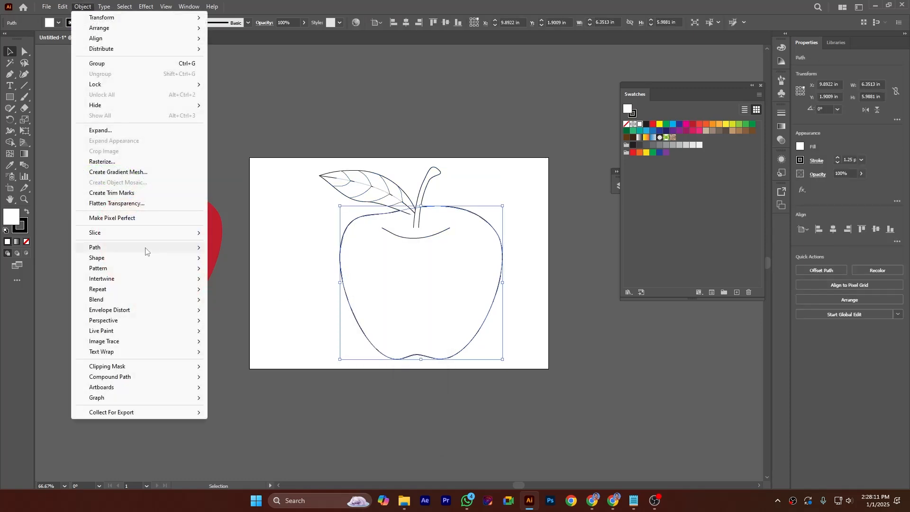
pyautogui.click(120, 173)
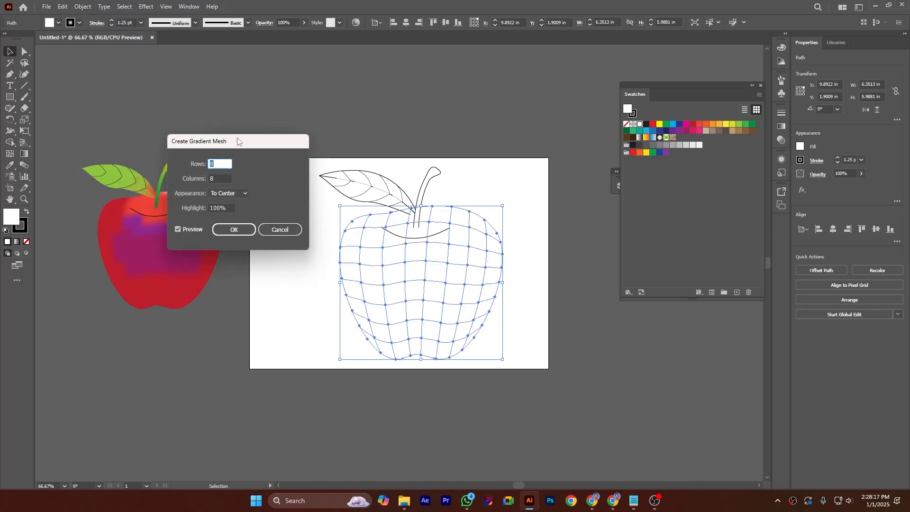
pyautogui.moveTo(237, 140); pyautogui.dragTo(249, 67)
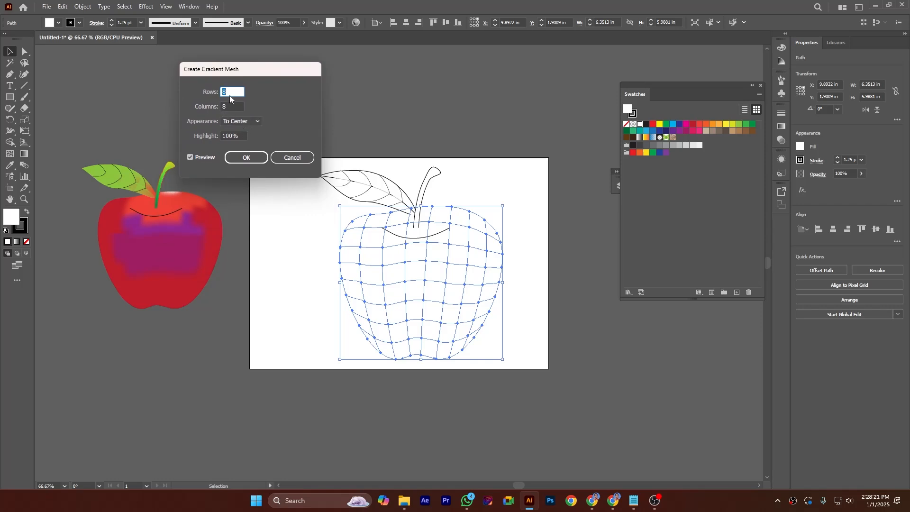
pyautogui.write('7')
pyautogui.press('Tab')
pyautogui.write('7')
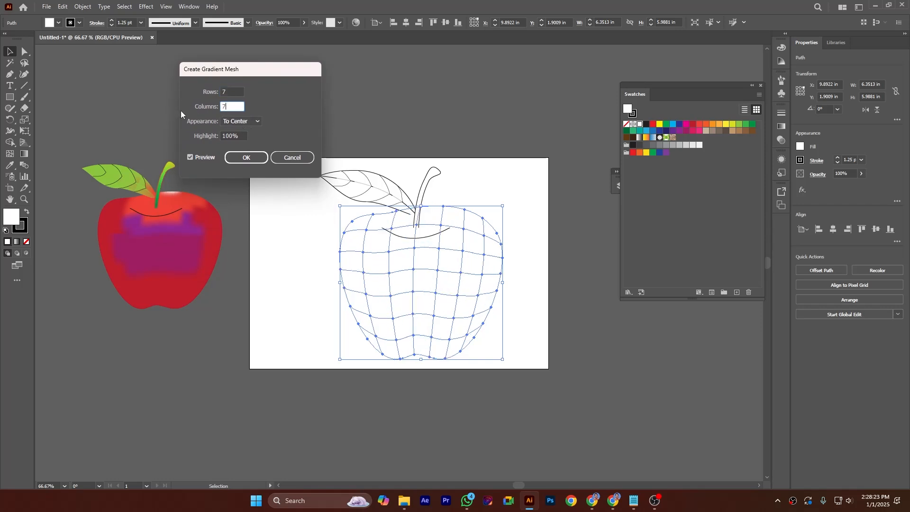
pyautogui.click(247, 160)
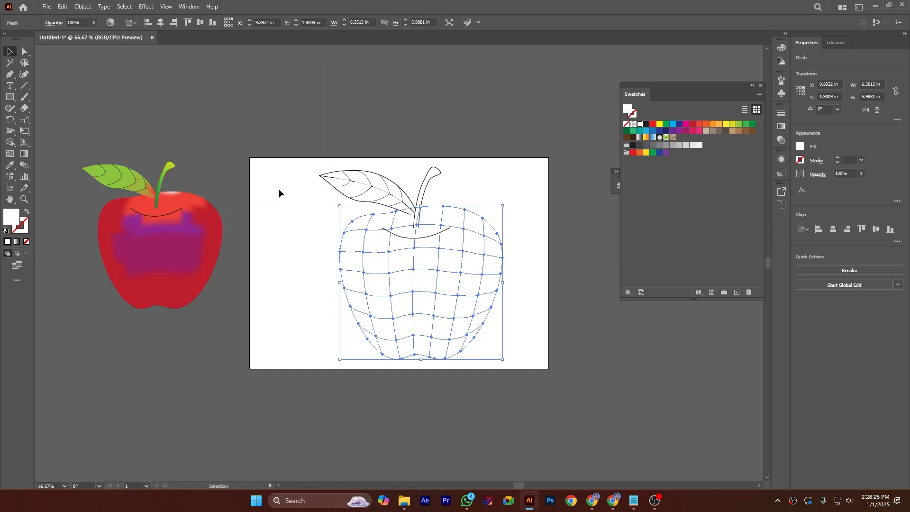
# Step: Color a mesh point in the apple's upper left with the pink C=10 M=100 Y=50 K=0 swatch and select the neighbouring point
pyautogui.click(10, 153)
pyautogui.click(388, 252)
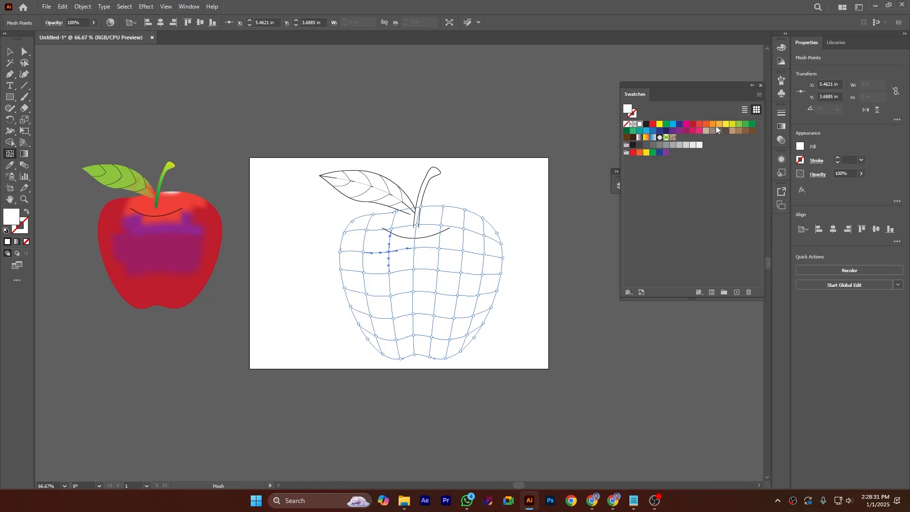
pyautogui.click(692, 132)
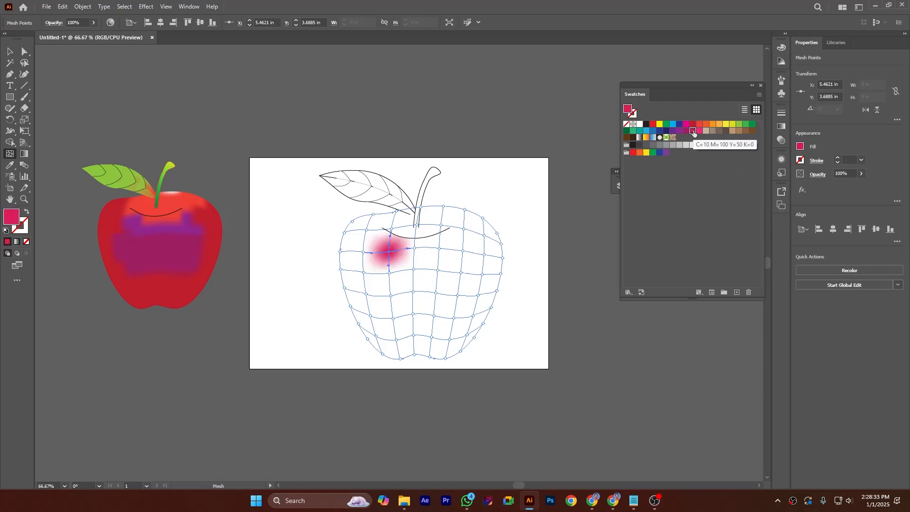
pyautogui.click(415, 248)
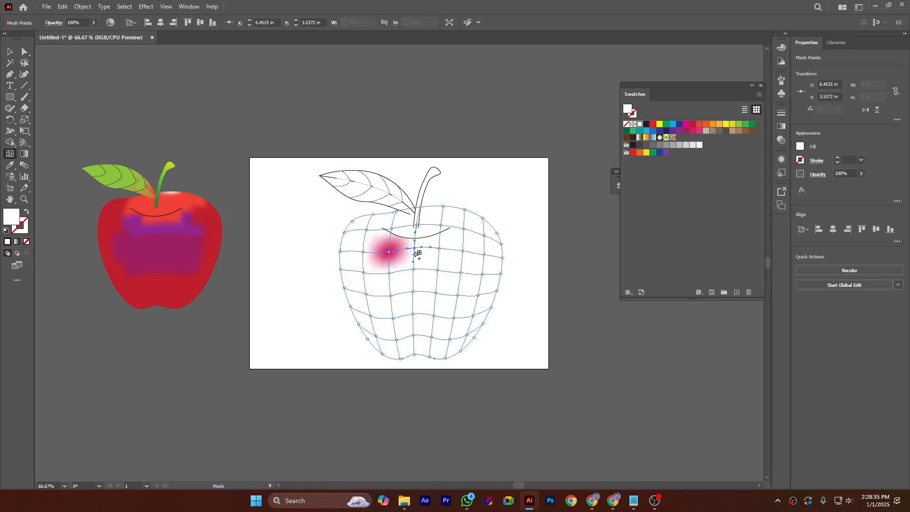